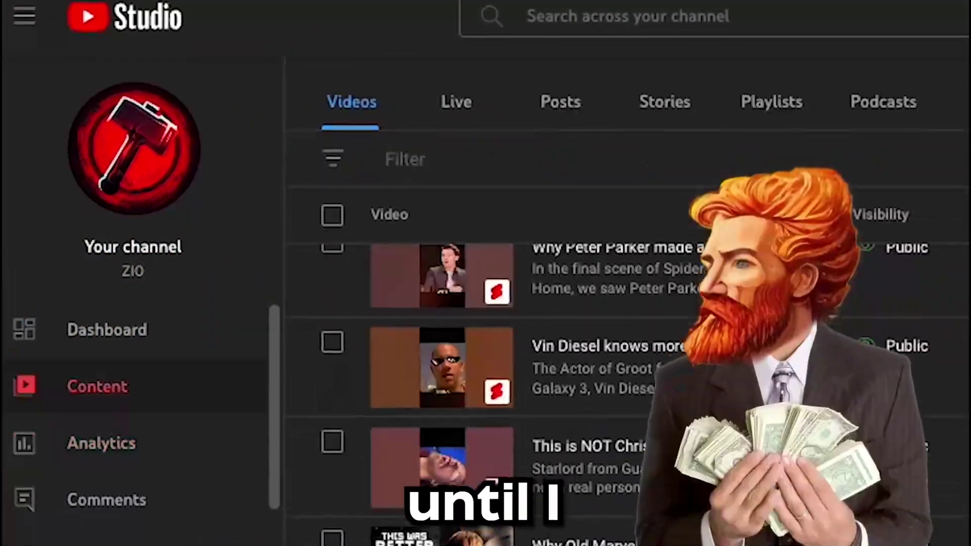
pyautogui.scroll(-5, 506, 354)
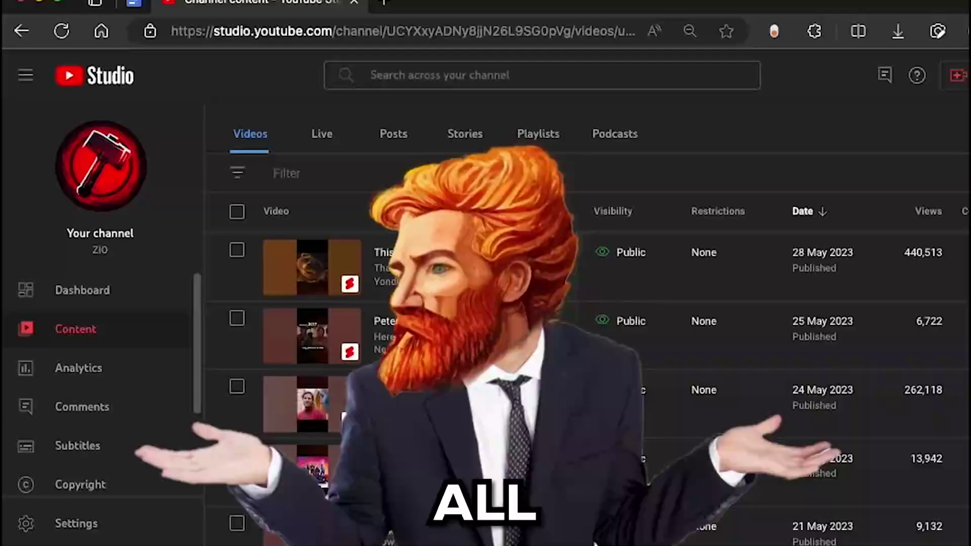
pyautogui.scroll(-3, 936, 247)
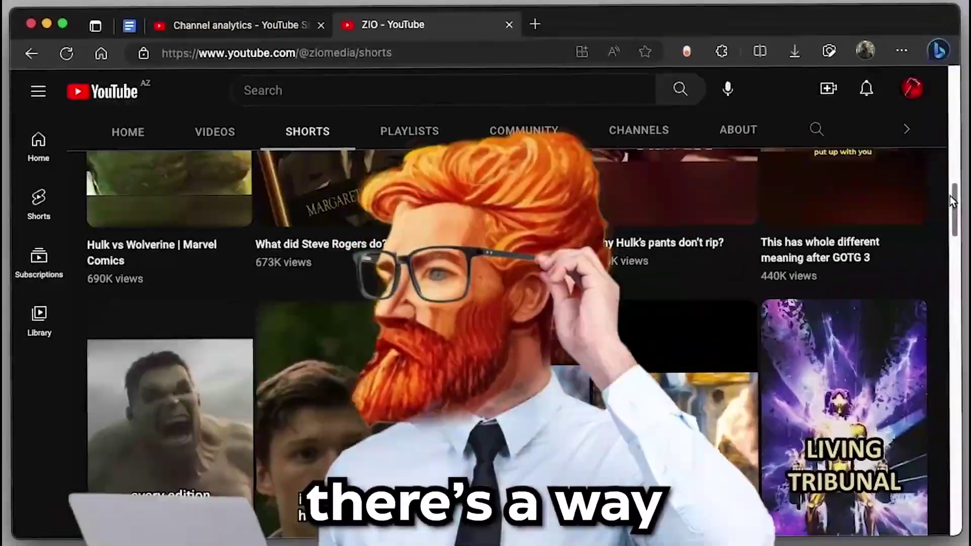
pyautogui.scroll(4, 485, 303)
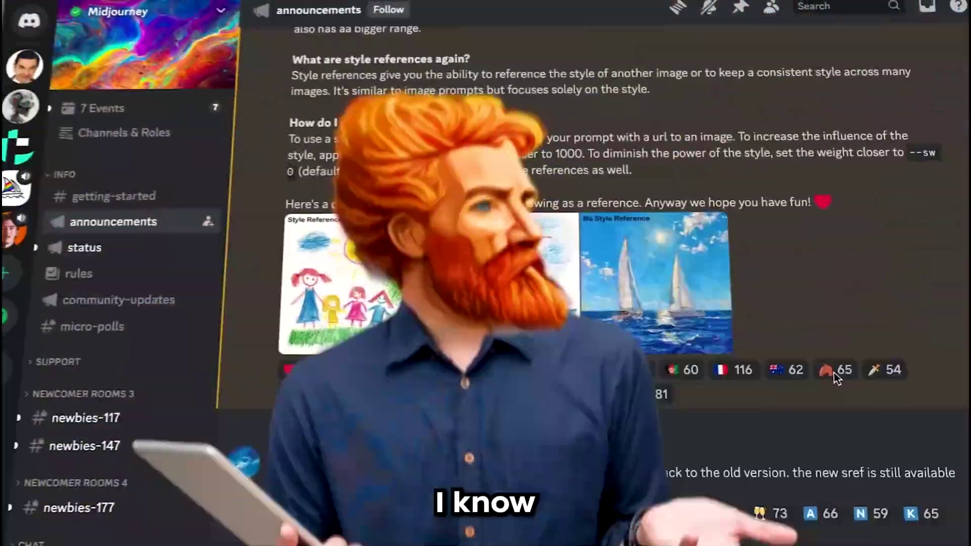
pyautogui.scroll(5, 834, 378)
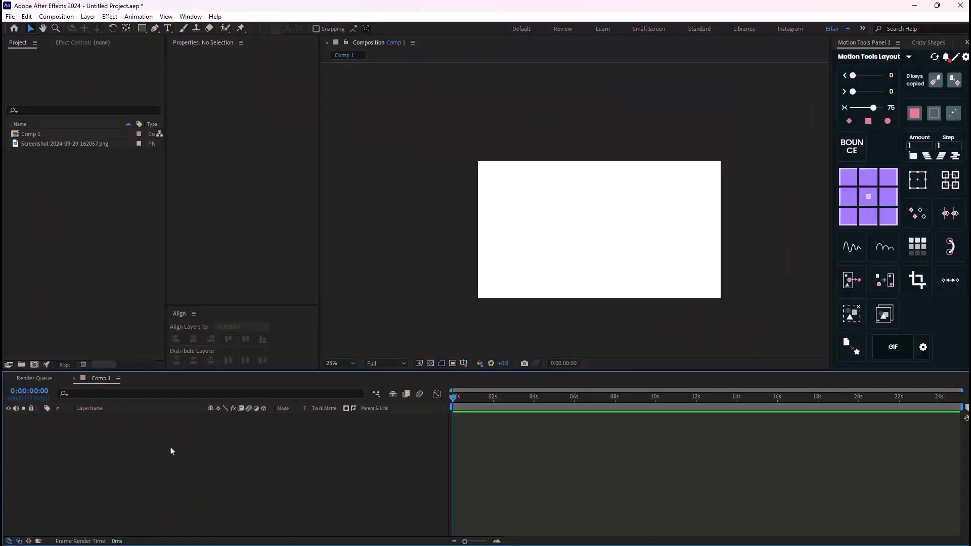
# Add Screenshot 2024-09-29 162057.png from the project to Comp 1 as a layer.
pyautogui.click(73, 157)
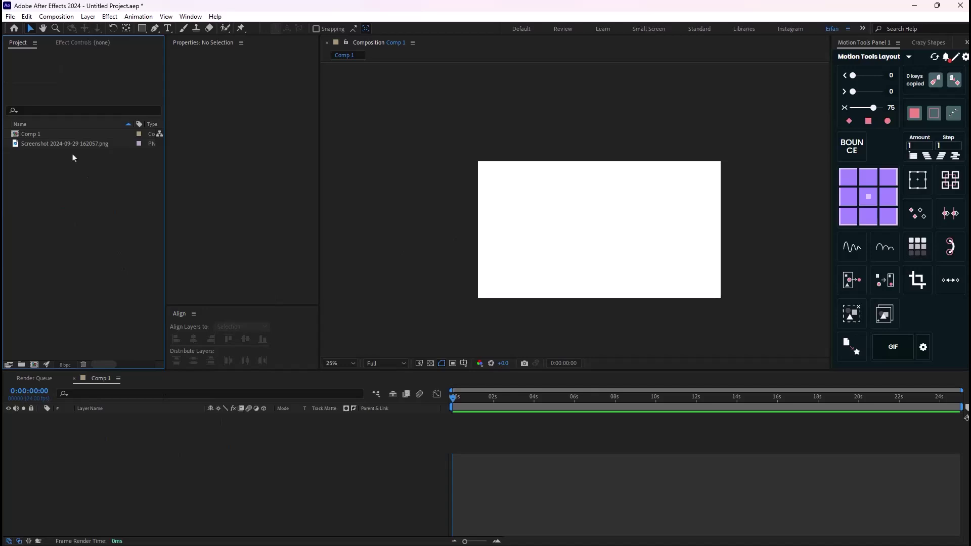
pyautogui.moveTo(76, 146); pyautogui.dragTo(193, 462)
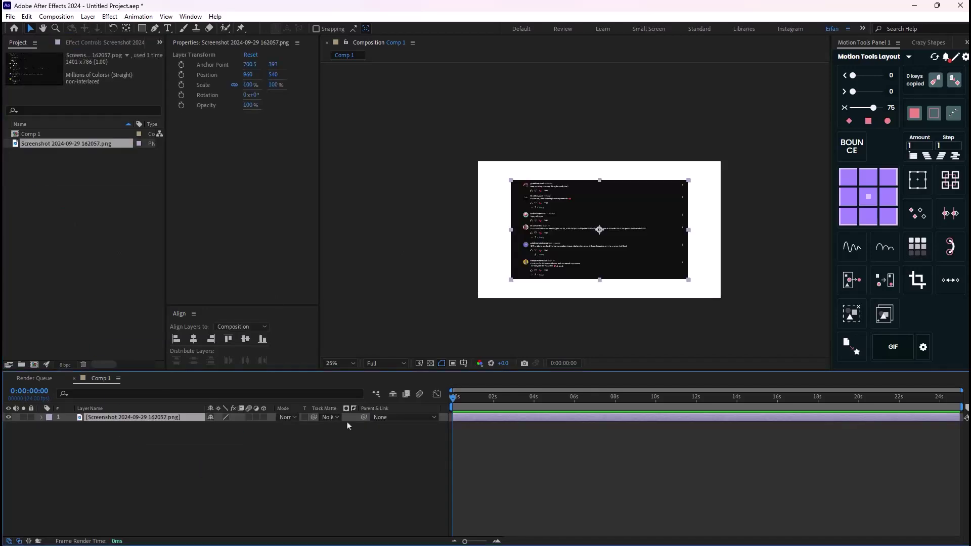
pyautogui.press('.')
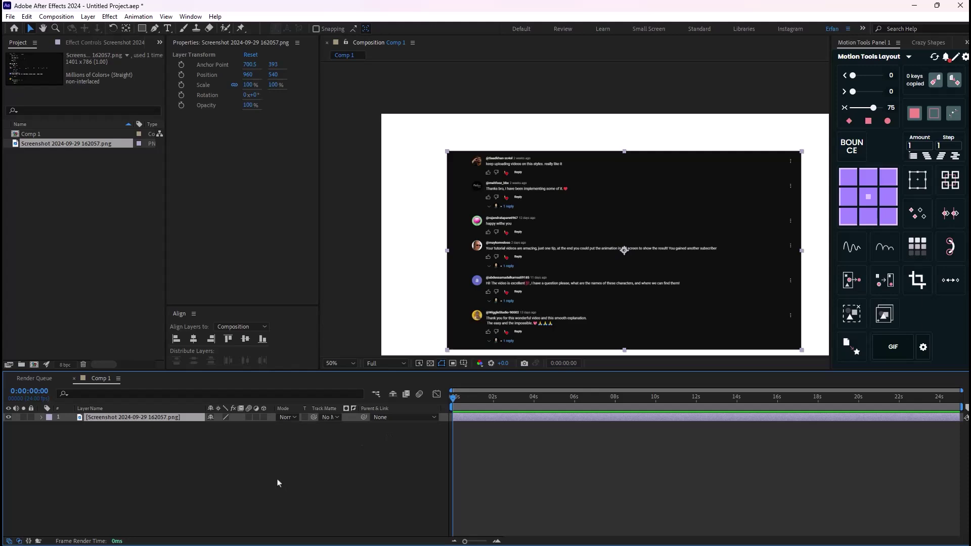
pyautogui.press(',')
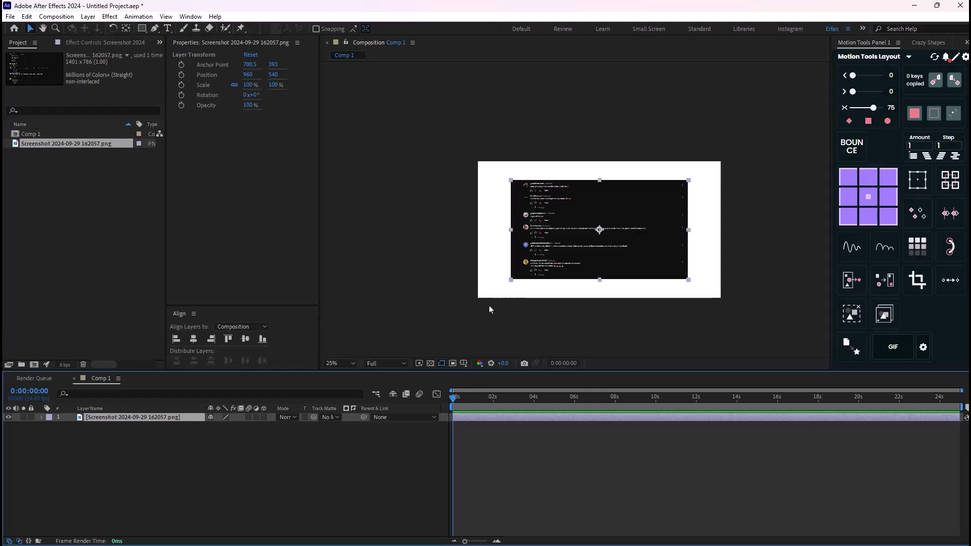
pyautogui.click(235, 461)
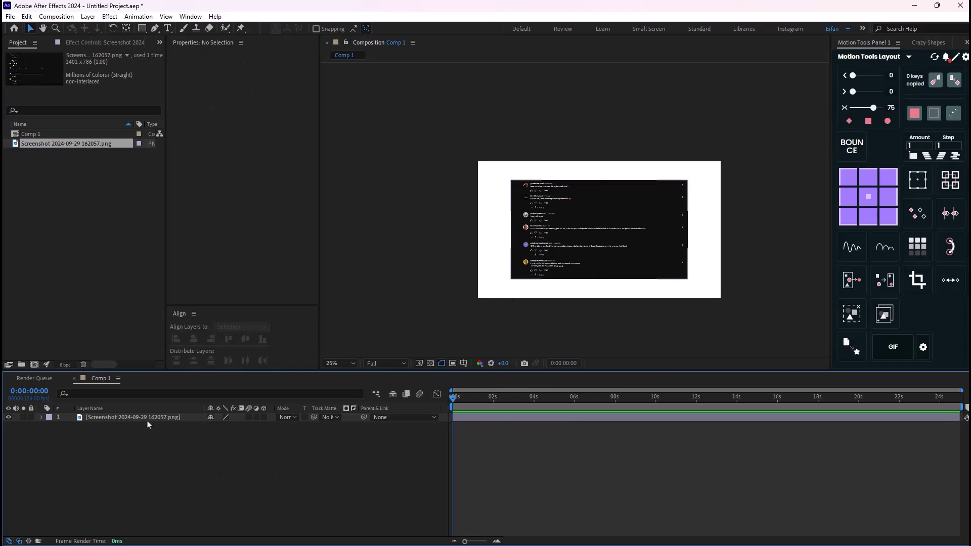
# Scale the screenshot layer to 138% so that it fills the composition.
pyautogui.click(147, 420)
pyautogui.press('s')
pyautogui.moveTo(218, 431); pyautogui.dragTo(237, 431)
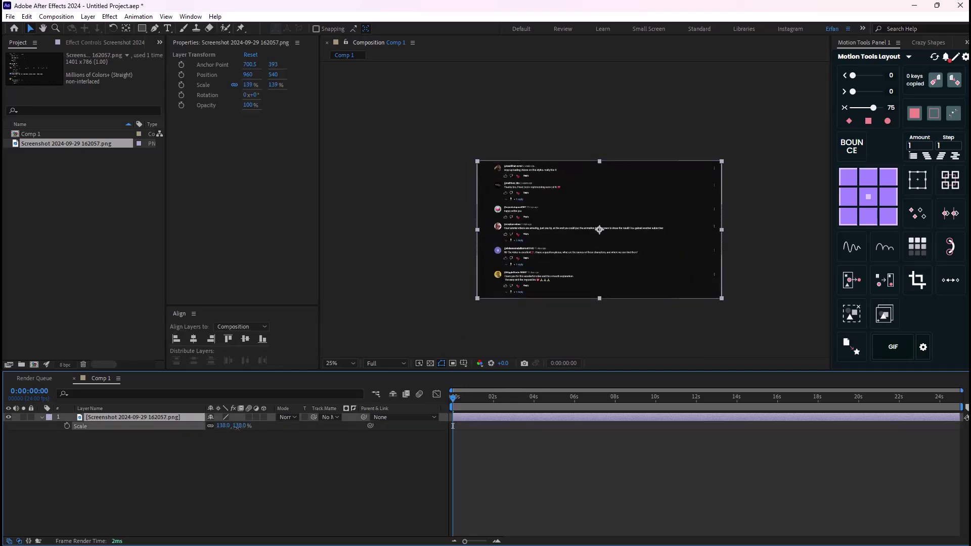
pyautogui.click(508, 412)
pyautogui.click(515, 245)
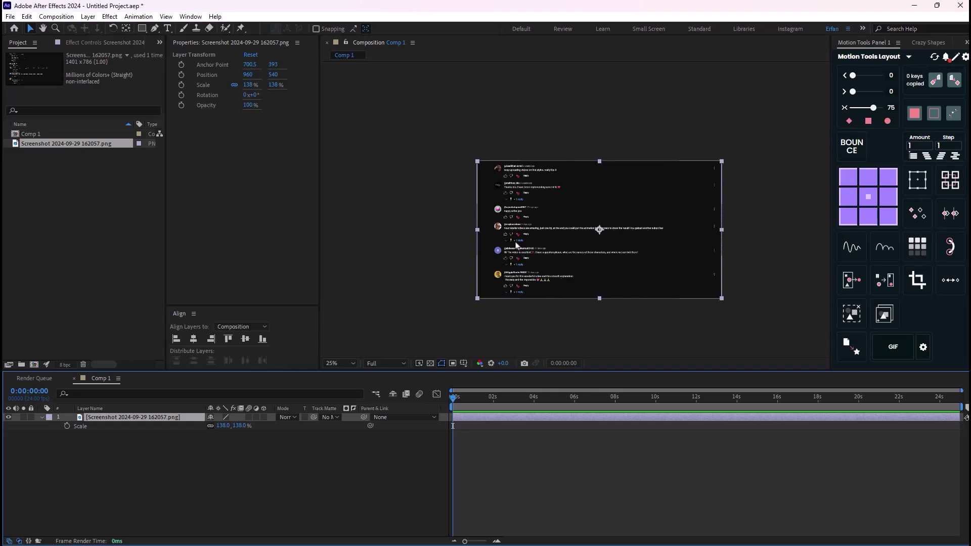
pyautogui.click(234, 486)
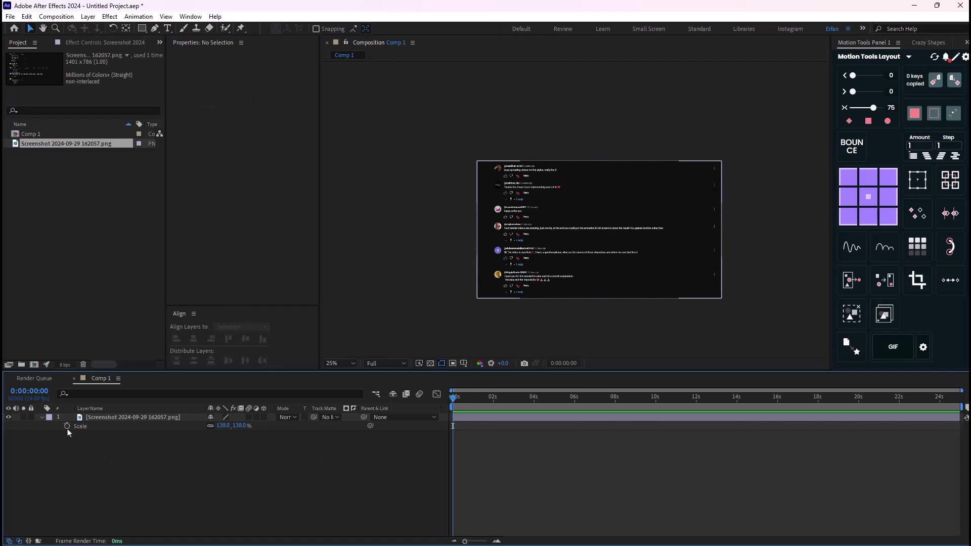
pyautogui.click(43, 419)
# Draw a straight 30 px yellow line without fill over the "Hi! The video is excellent" comment text using the Pen tool.
pyautogui.scroll(1, 501, 283)
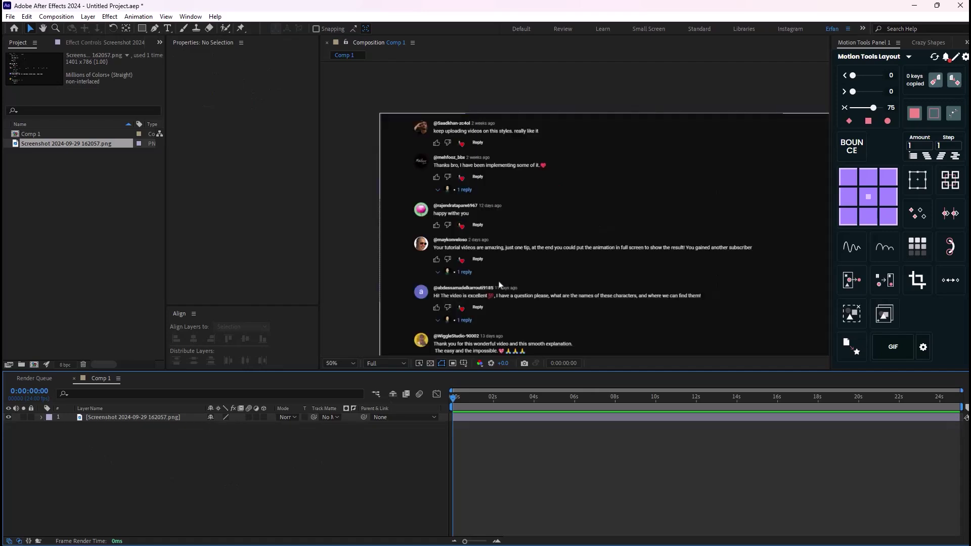
pyautogui.moveTo(481, 285); pyautogui.dragTo(455, 209)
pyautogui.press('v')
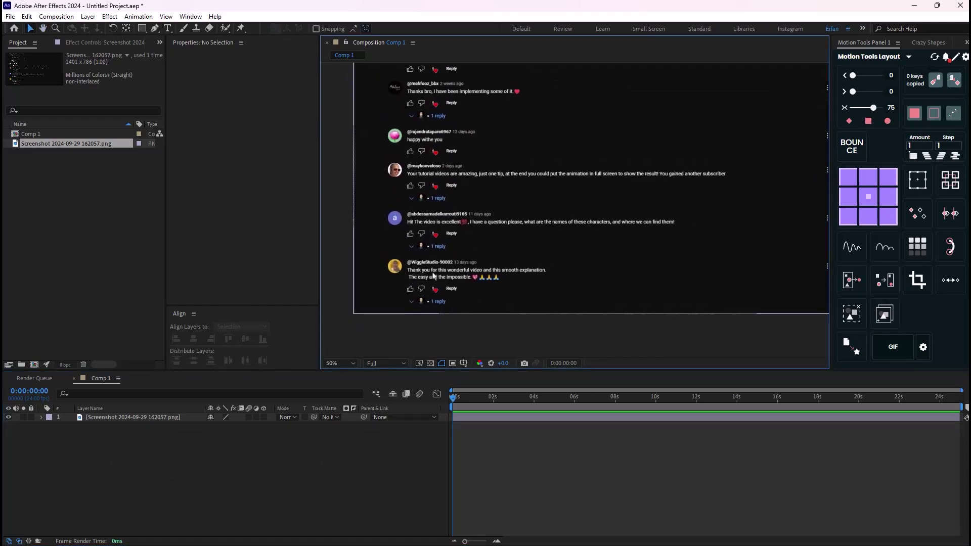
pyautogui.click(246, 470)
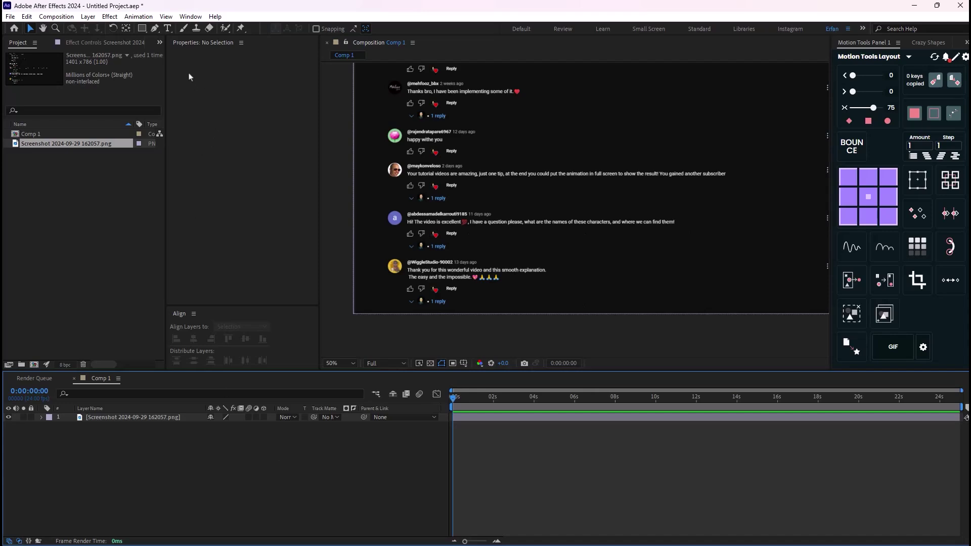
pyautogui.press('g')
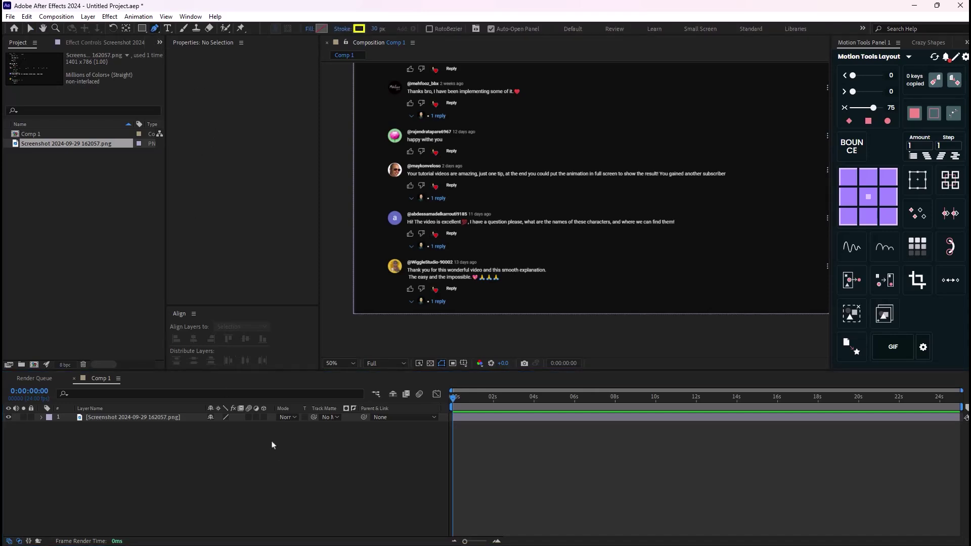
pyautogui.click(309, 30)
pyautogui.click(470, 310)
pyautogui.click(405, 222)
pyautogui.click(681, 222)
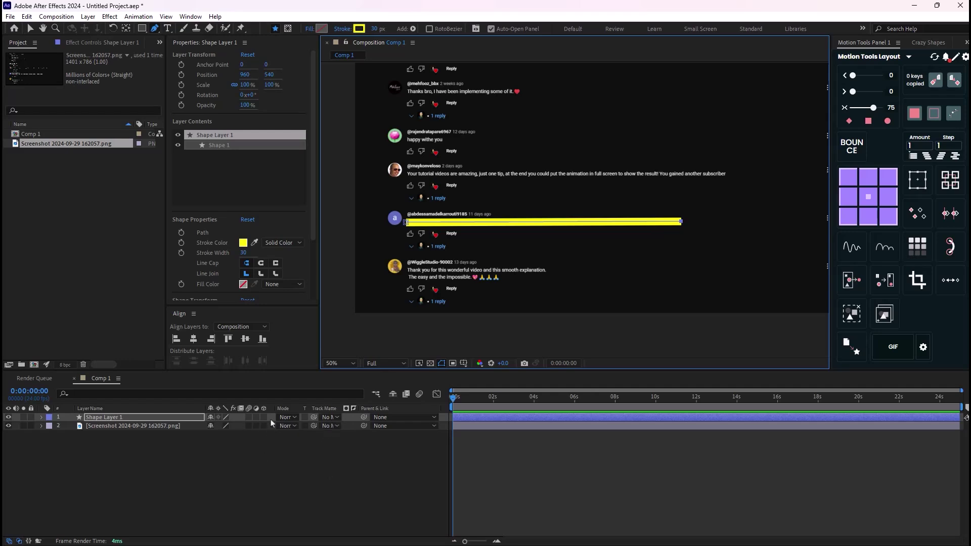
# Set the blending mode of the yellow line's shape layer to Soft Light.
pyautogui.click(287, 418)
pyautogui.click(340, 299)
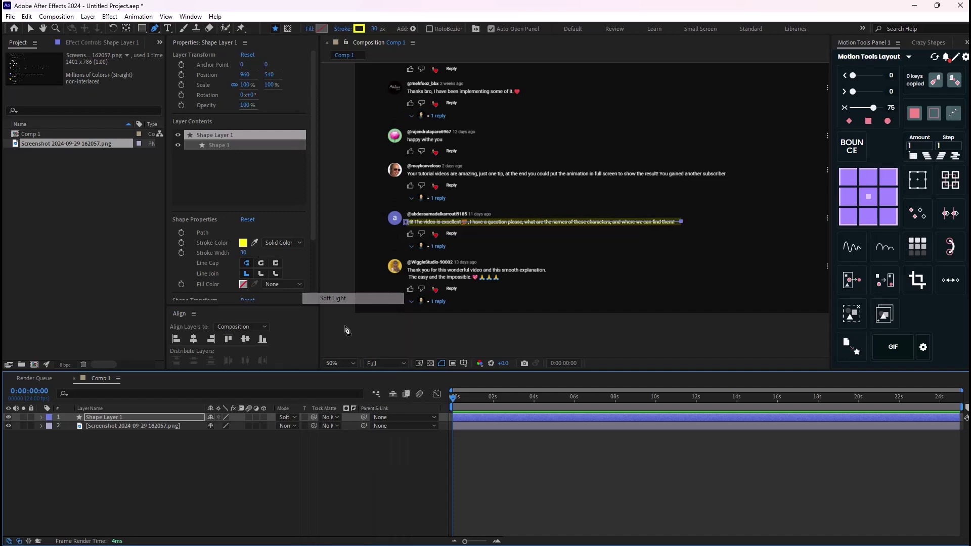
pyautogui.scroll(2, 347, 330)
# Try the Hard Light and Linear Light blending modes on the shape layer, and return it to Soft Light.
pyautogui.click(286, 418)
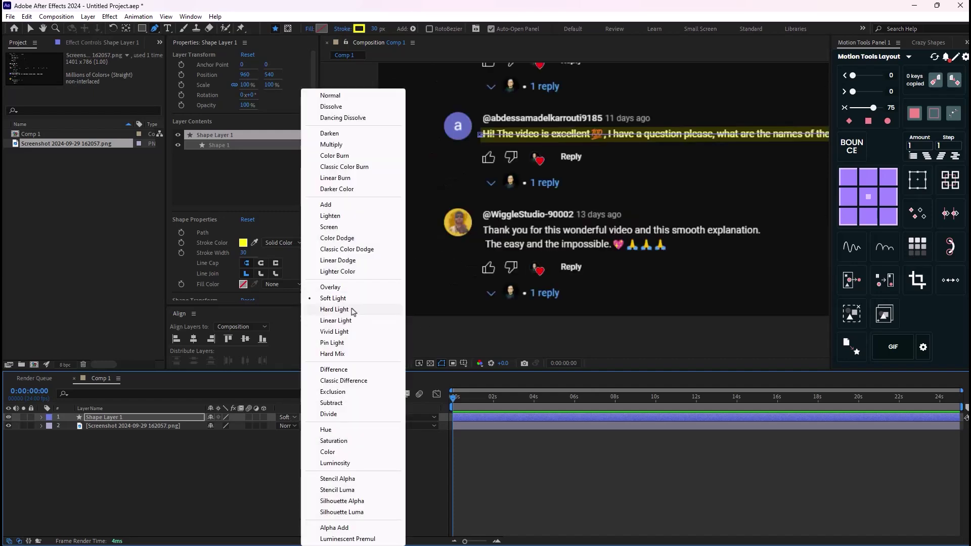
pyautogui.click(353, 311)
pyautogui.click(286, 418)
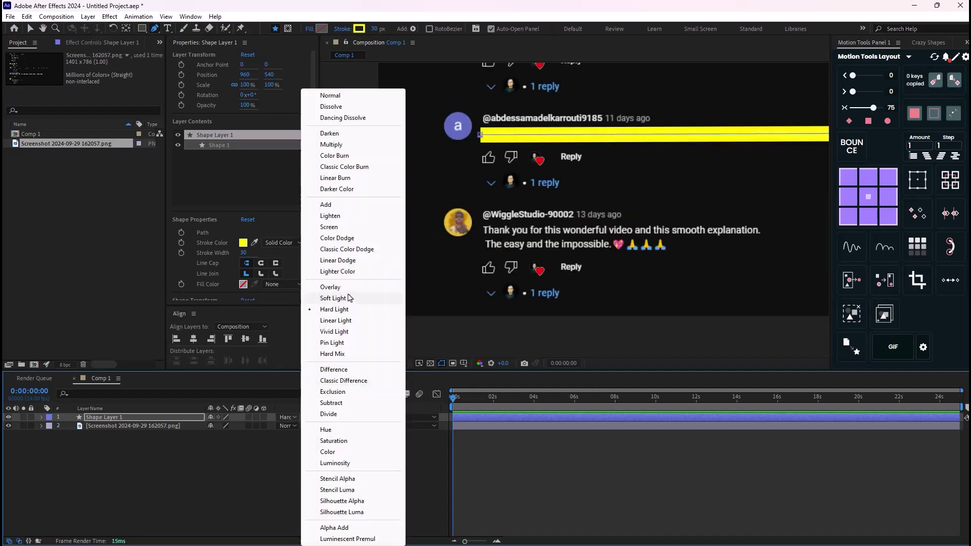
pyautogui.click(336, 321)
pyautogui.click(286, 418)
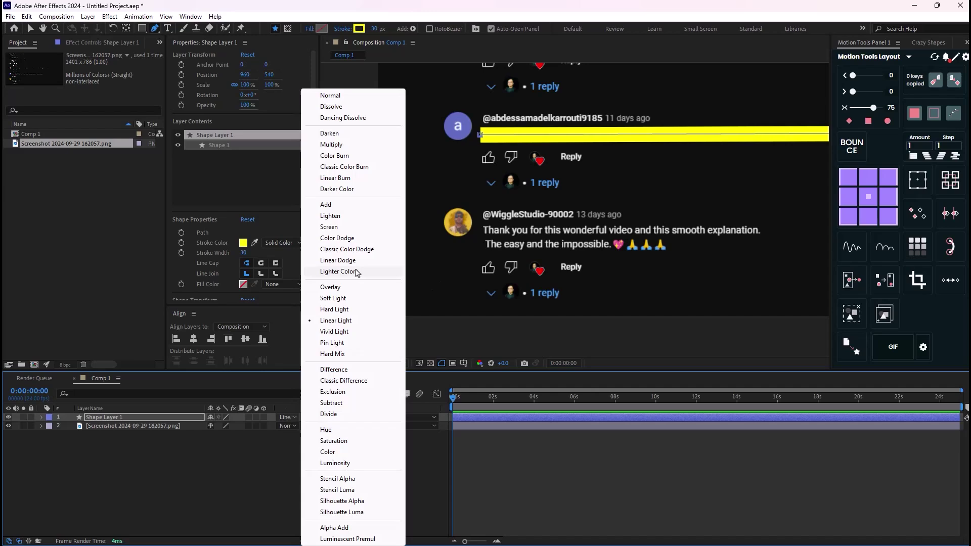
pyautogui.click(348, 298)
# Add a Trim Paths operator to the yellow line's shape layer.
pyautogui.scroll(-2, 386, 280)
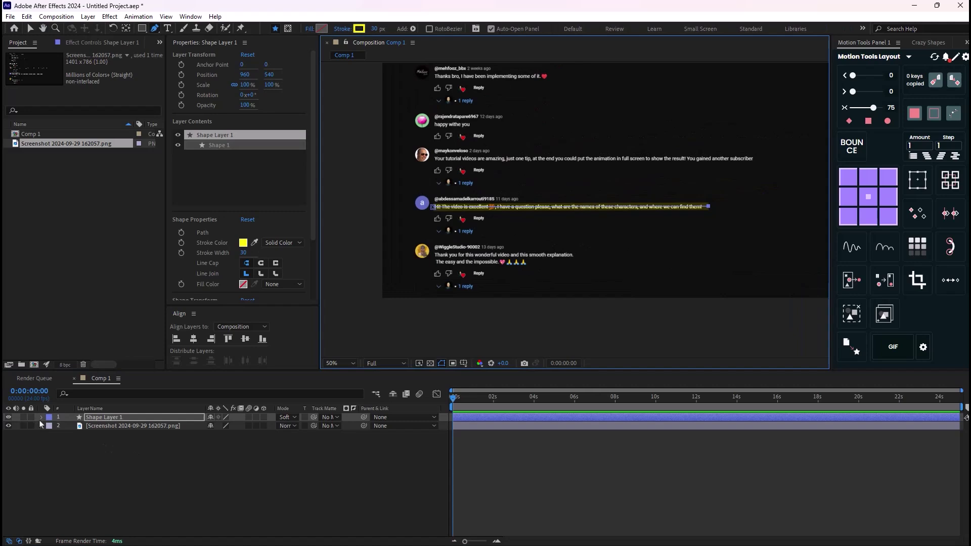
pyautogui.click(42, 418)
pyautogui.click(269, 426)
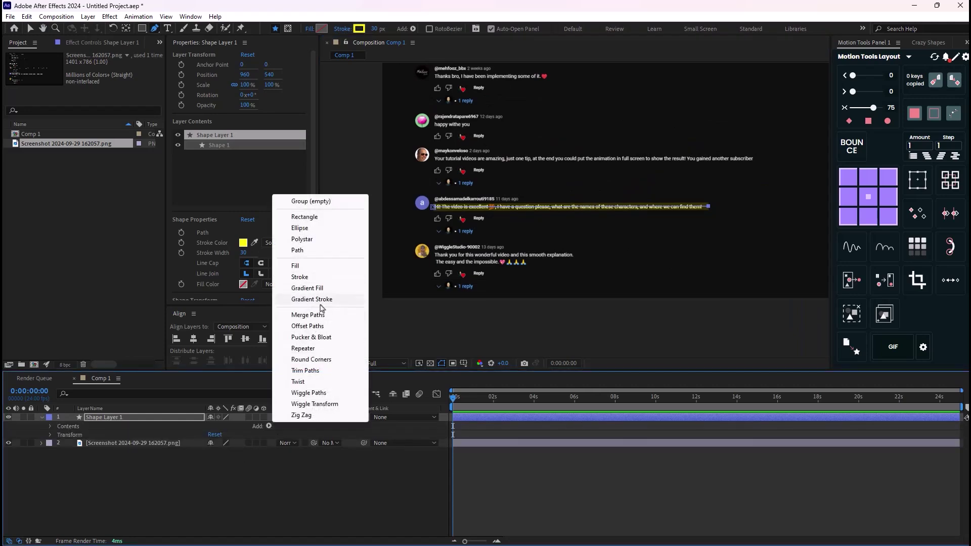
pyautogui.click(318, 370)
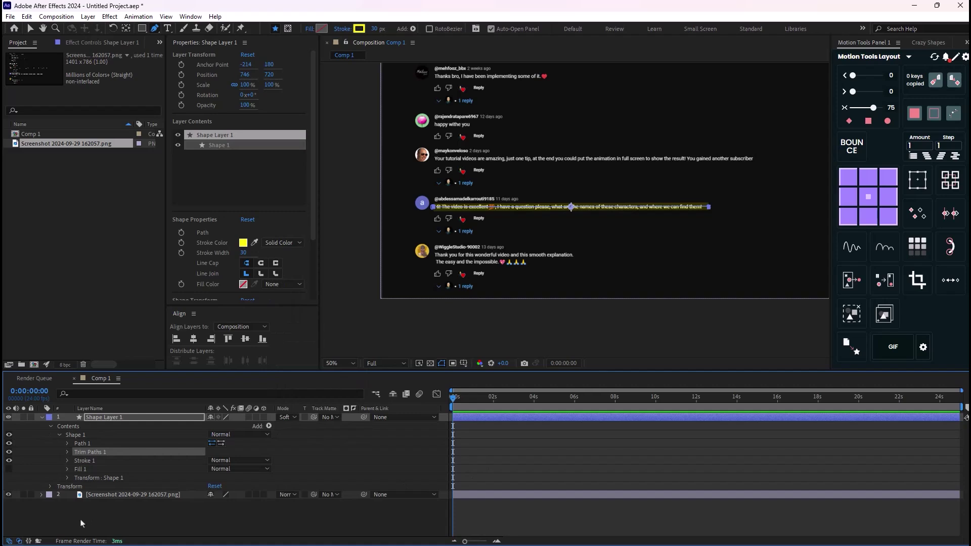
# Keyframe the Trim Paths End value from 0% at the start of the composition to 100% at 1 second.
pyautogui.click(68, 452)
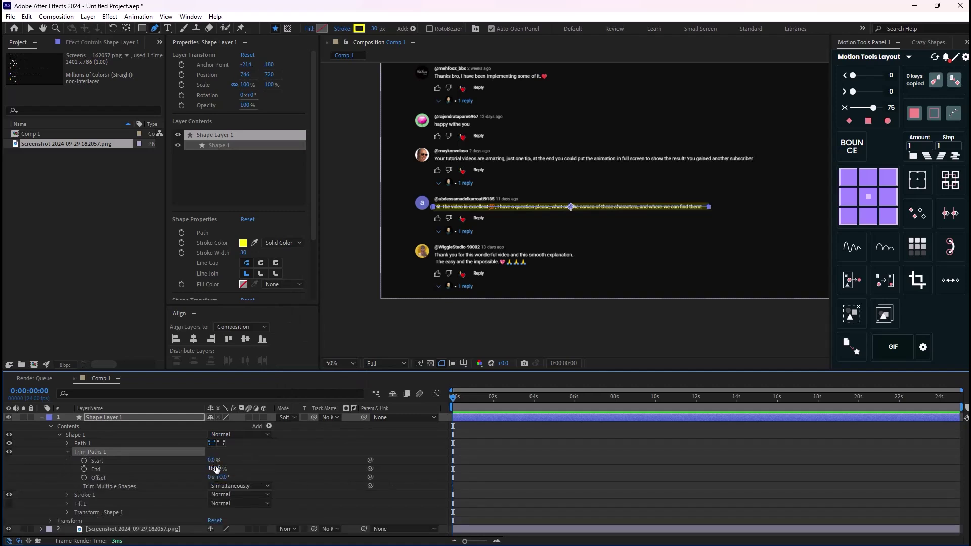
pyautogui.moveTo(213, 468); pyautogui.dragTo(171, 487)
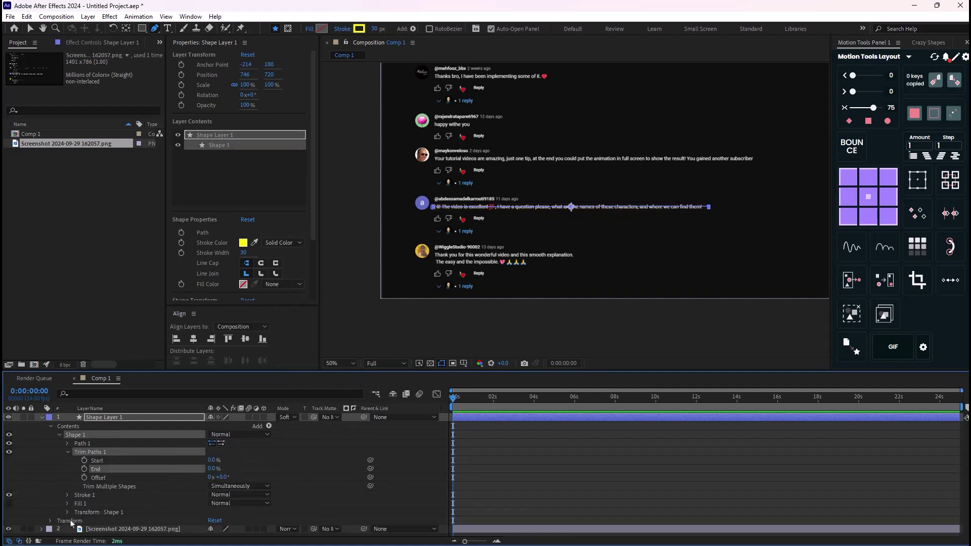
pyautogui.click(84, 469)
pyautogui.moveTo(451, 404); pyautogui.dragTo(470, 426)
pyautogui.click(211, 469)
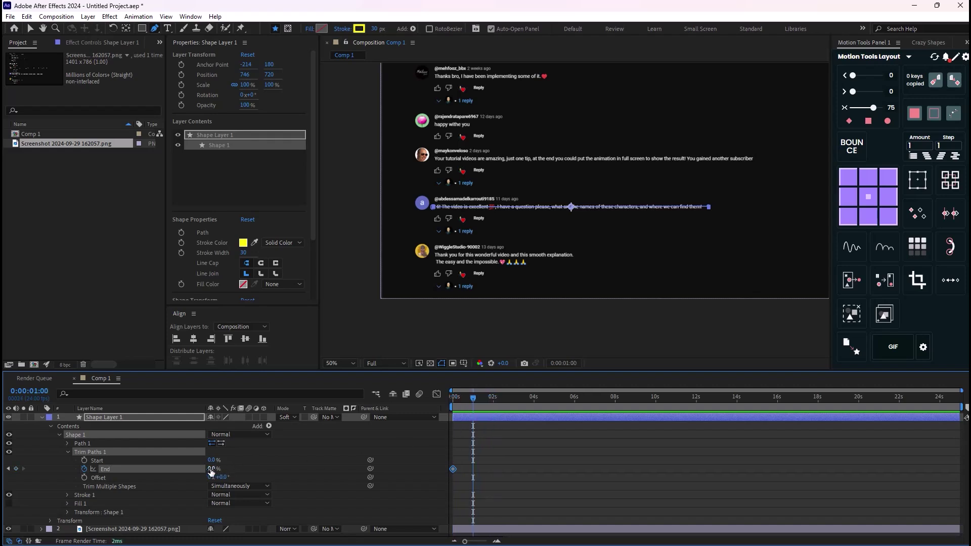
pyautogui.write('100')
pyautogui.press('Return')
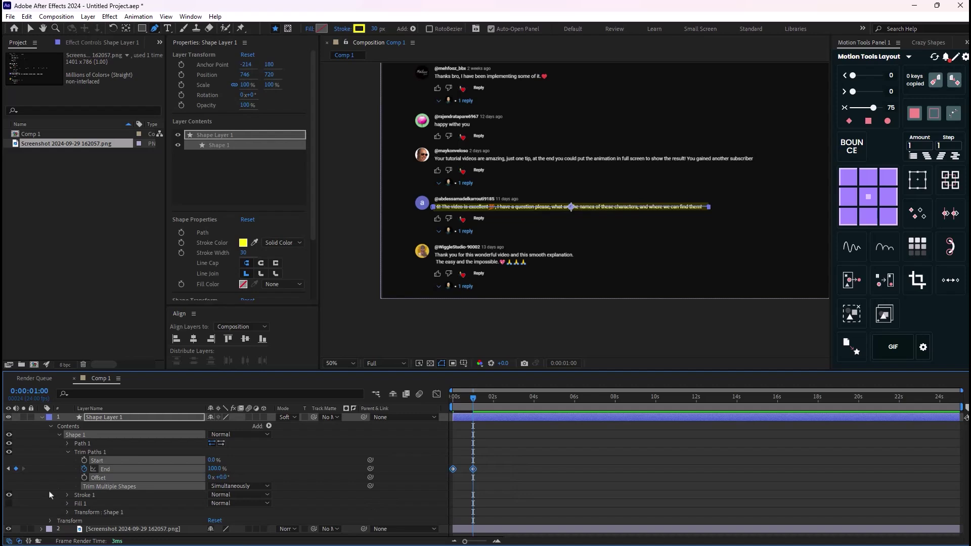
# Apply Easy Ease to the End keyframes and lengthen both speed-graph handles so the speed peaks sharply near the middle.
pyautogui.press('F9')
pyautogui.click(436, 394)
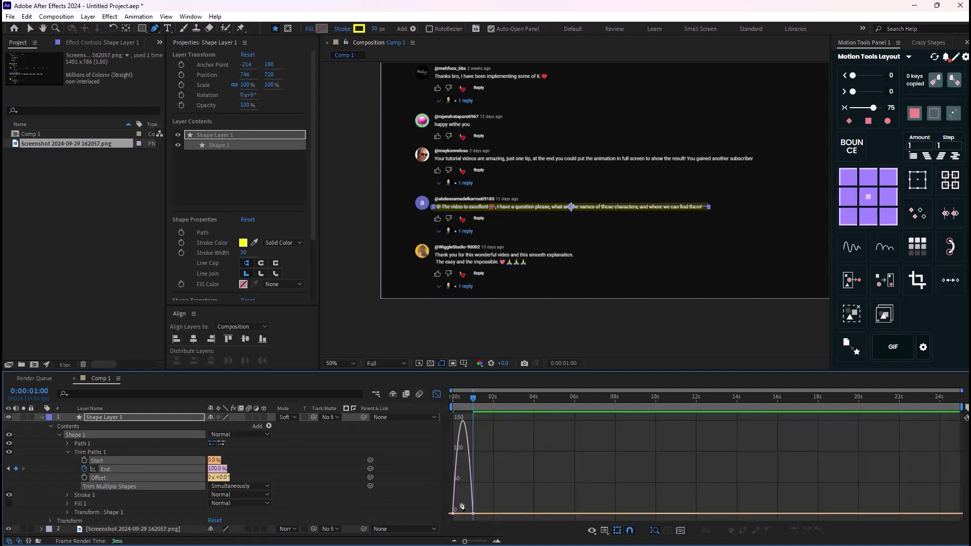
pyautogui.click(681, 530)
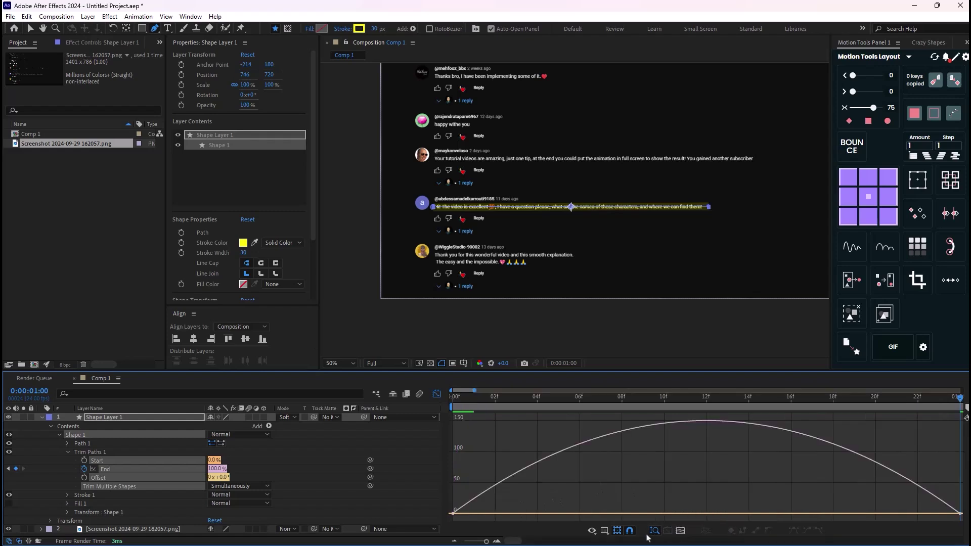
pyautogui.press('v')
pyautogui.click(455, 513)
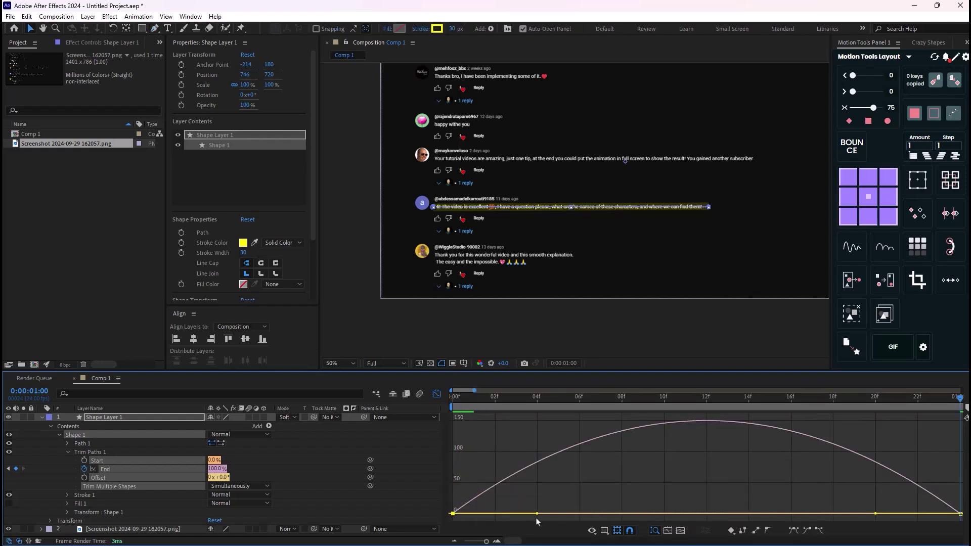
pyautogui.moveTo(536, 514); pyautogui.dragTo(606, 514)
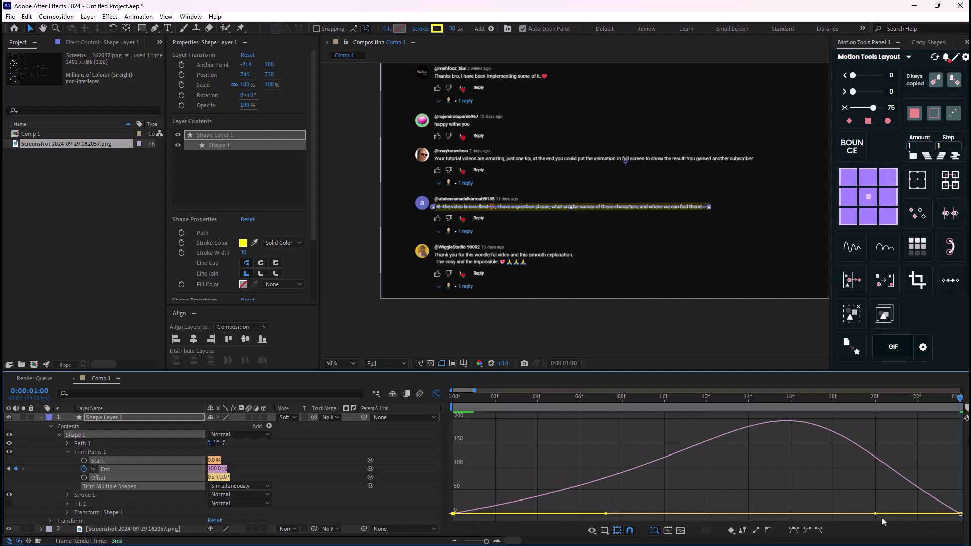
pyautogui.moveTo(875, 514); pyautogui.dragTo(783, 514)
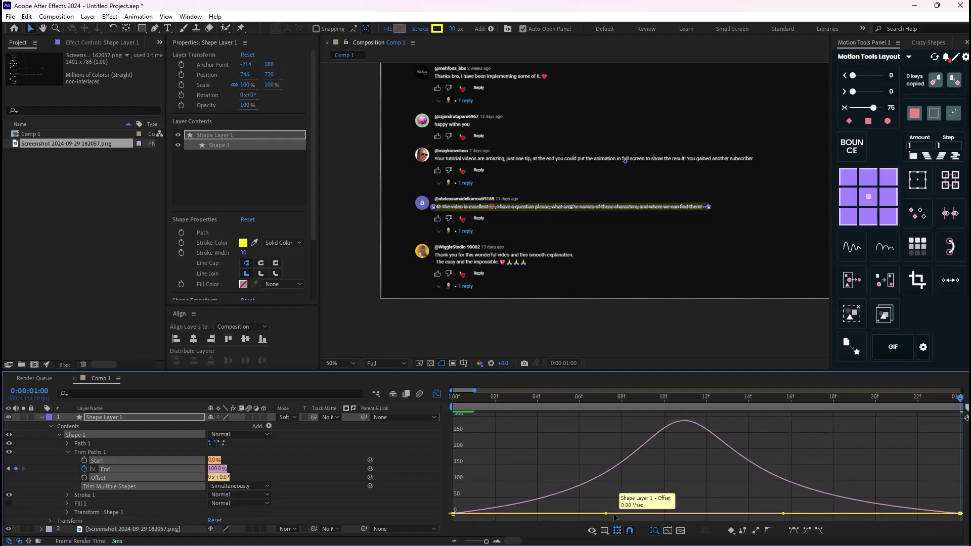
pyautogui.moveTo(605, 514); pyautogui.dragTo(630, 518)
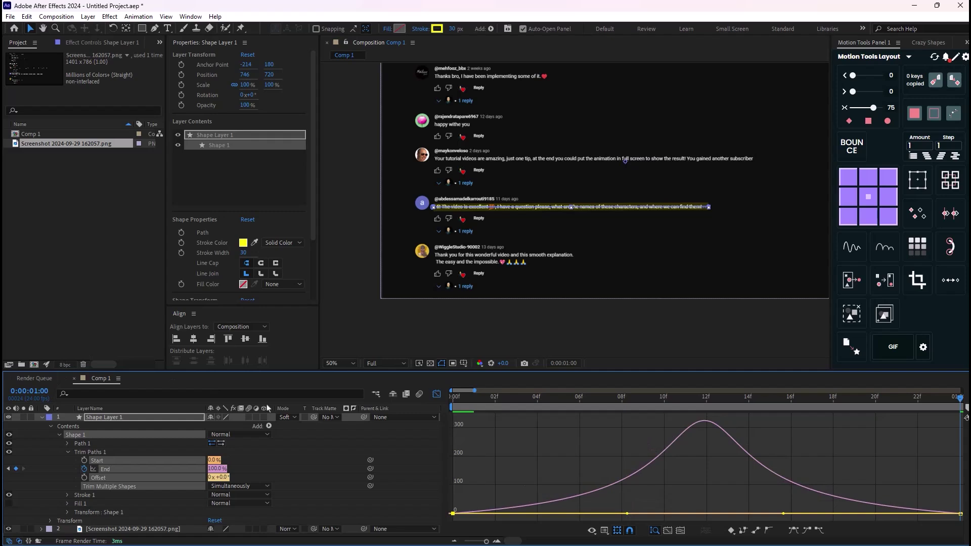
pyautogui.hotkey('shift', 'F3')
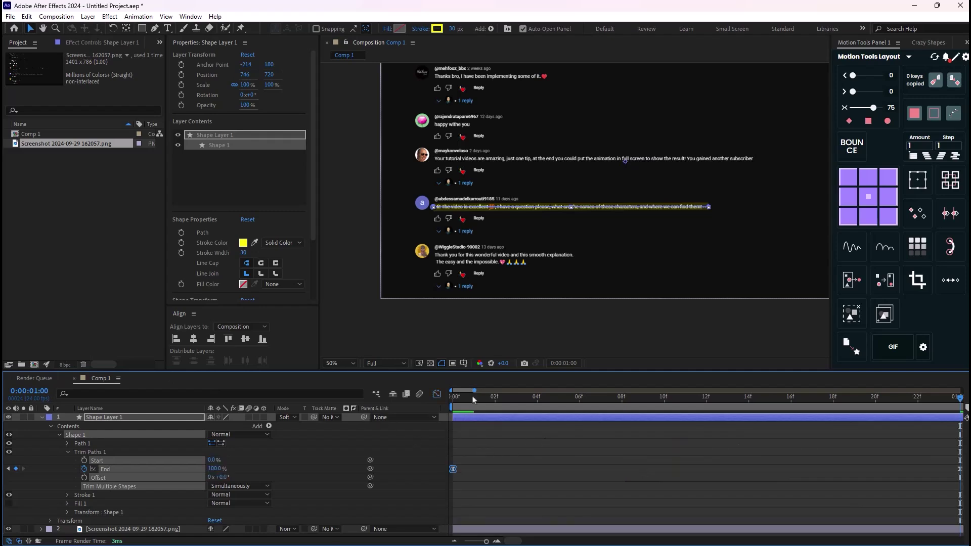
# Preview the highlight animation from the start with the full timeline in view, and collapse the shape layer's properties.
pyautogui.moveTo(474, 389); pyautogui.dragTo(960, 391)
pyautogui.press('space')
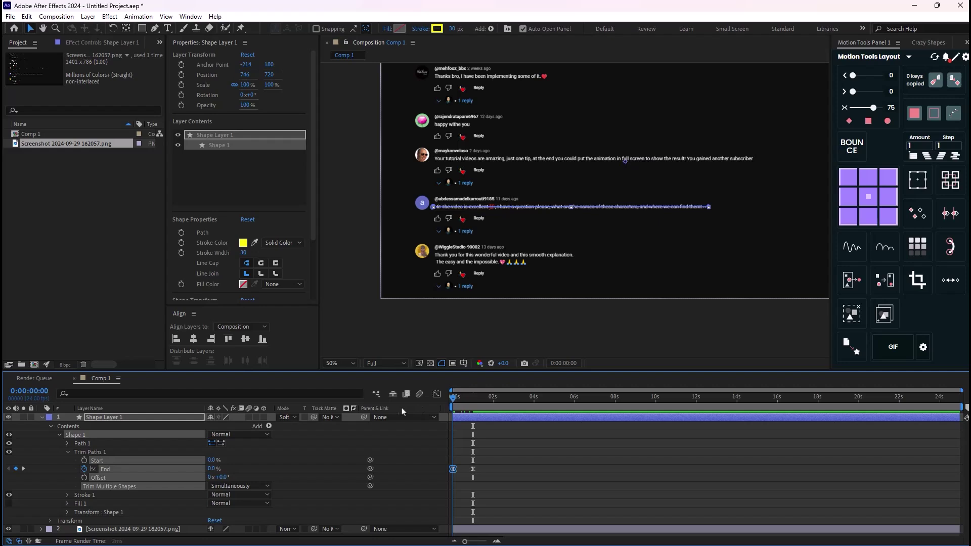
pyautogui.click(529, 470)
pyautogui.press('space')
pyautogui.moveTo(486, 398); pyautogui.dragTo(449, 400)
pyautogui.click(42, 417)
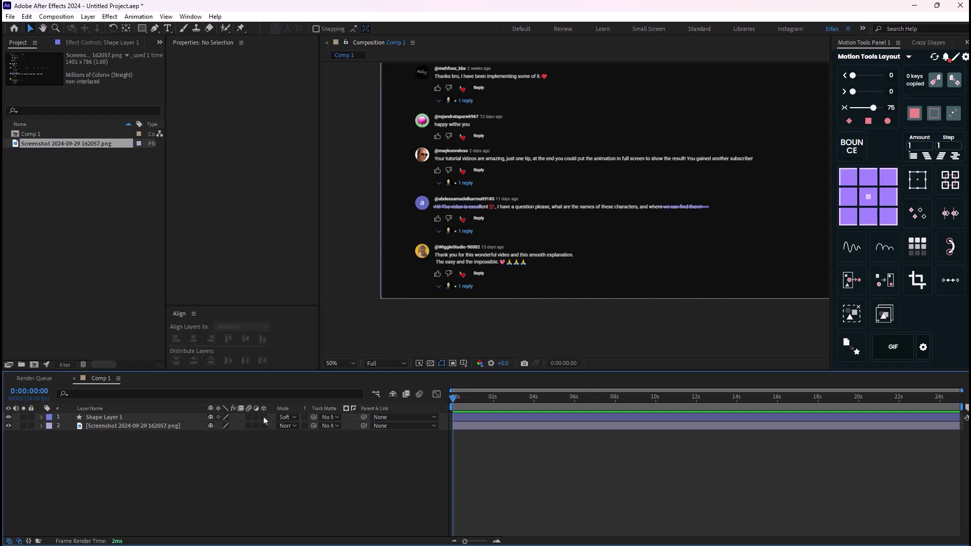
# Make the shape layer and the screenshot layer 3D, and open the settings for a new camera.
pyautogui.moveTo(263, 418); pyautogui.dragTo(263, 425)
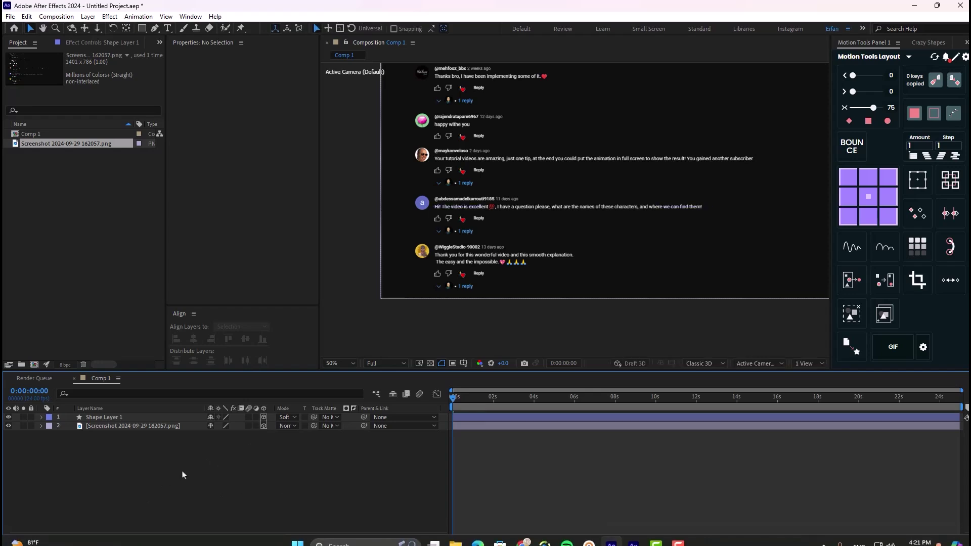
pyautogui.press(',')
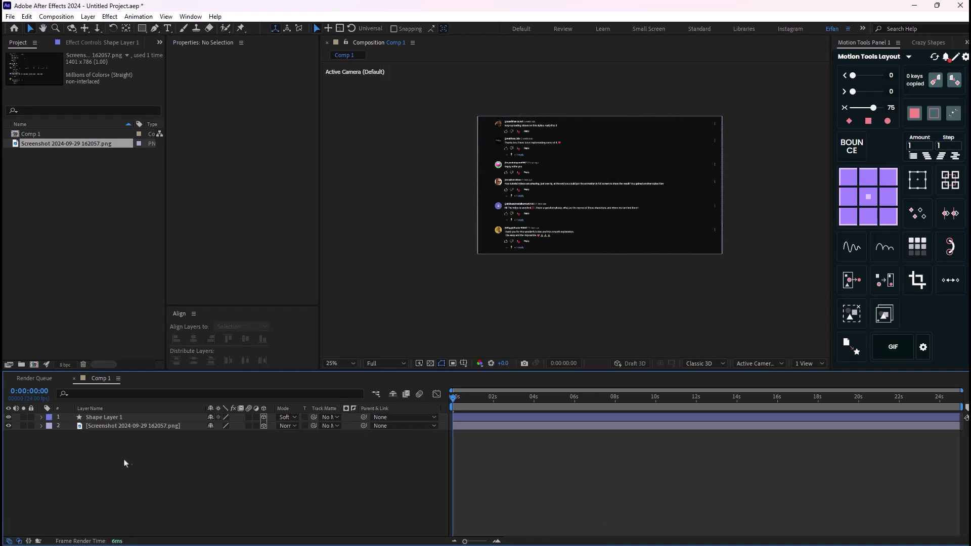
pyautogui.rightClick(141, 459)
pyautogui.moveTo(215, 330)
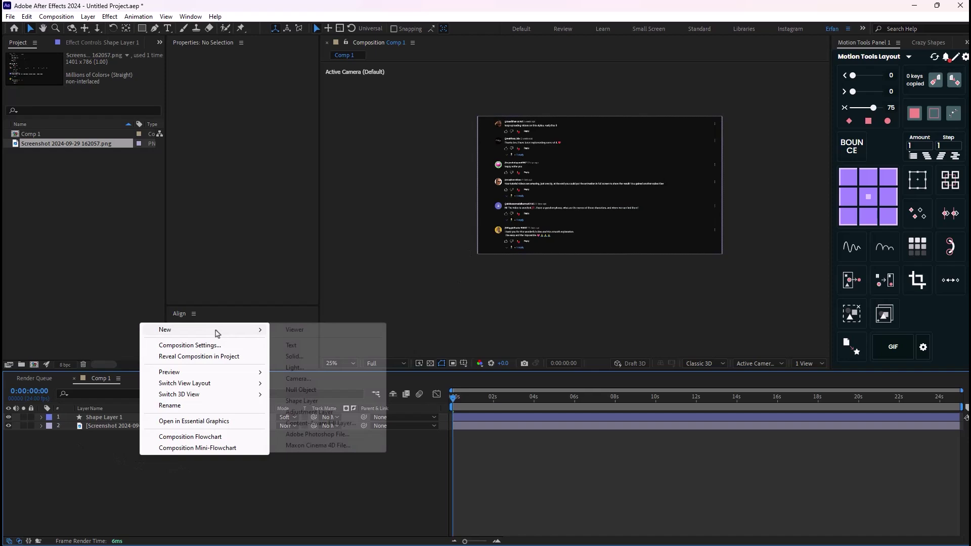
pyautogui.click(321, 379)
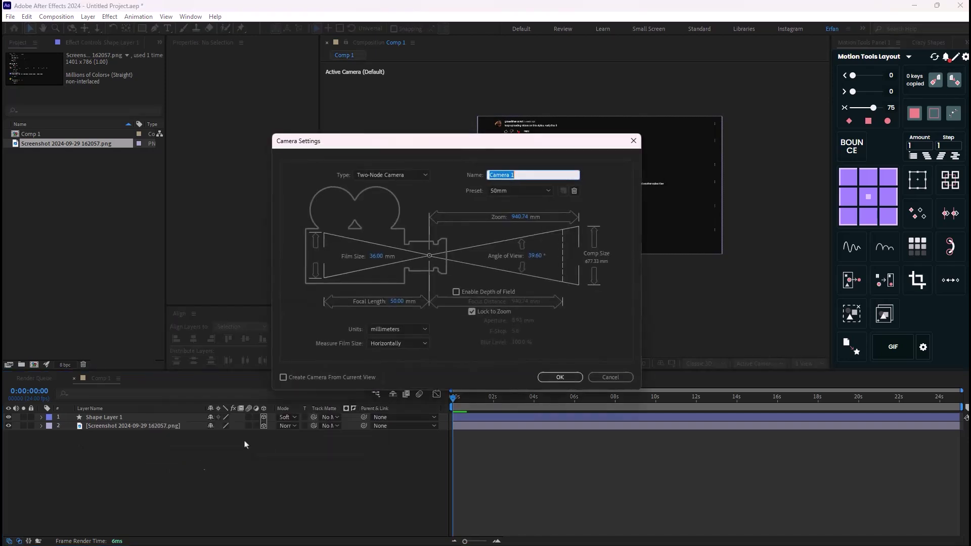
# Try the One-Node Camera type for the new camera and return it to Two-Node Camera.
pyautogui.click(361, 177)
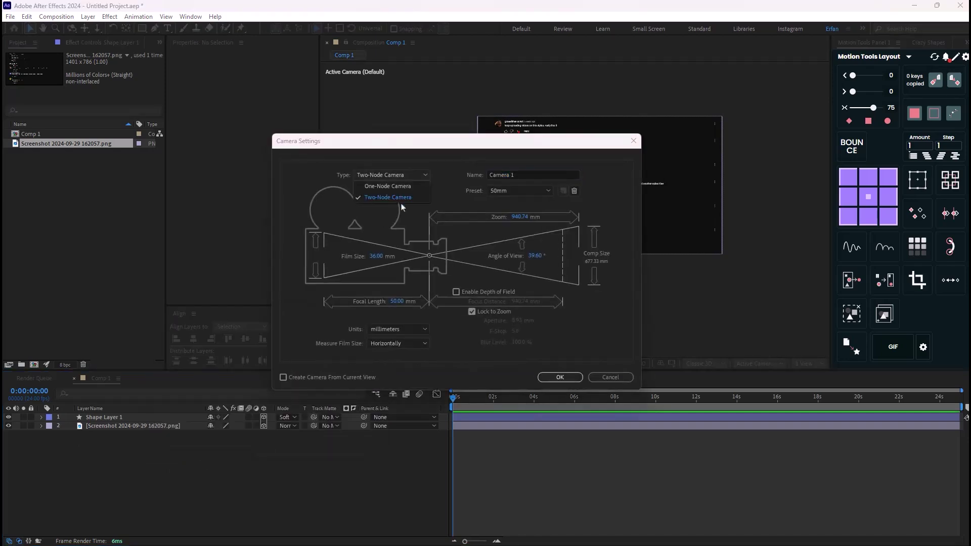
pyautogui.click(401, 199)
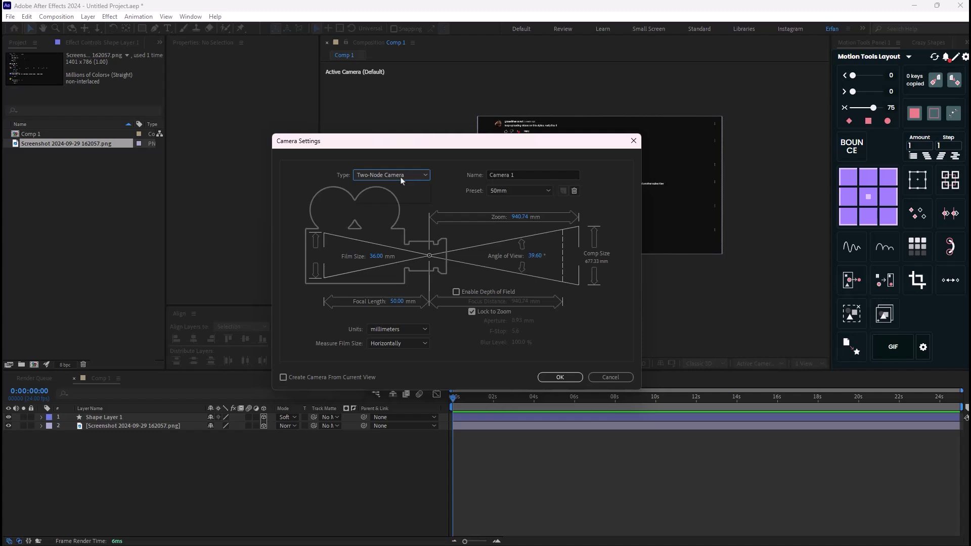
pyautogui.click(400, 177)
pyautogui.click(401, 163)
pyautogui.click(396, 176)
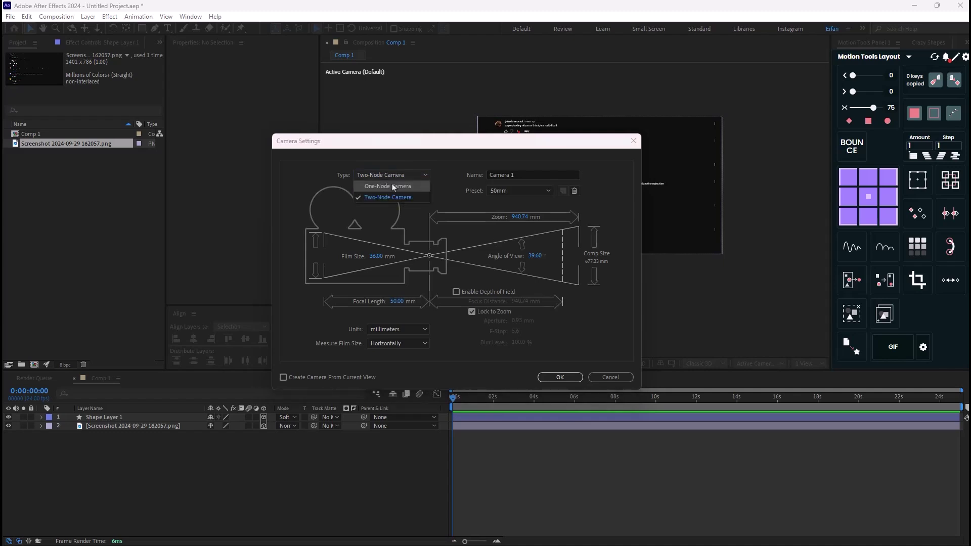
pyautogui.click(392, 186)
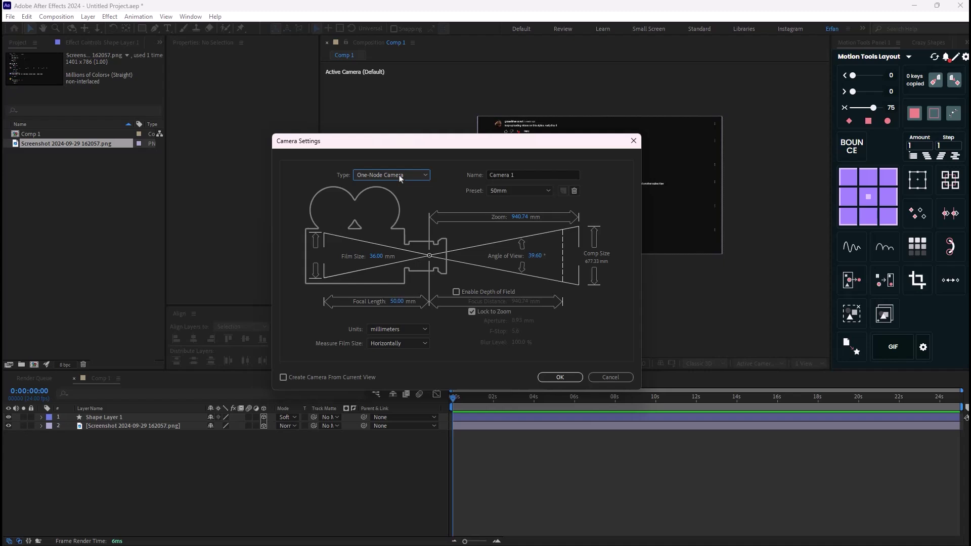
pyautogui.click(400, 176)
pyautogui.click(390, 198)
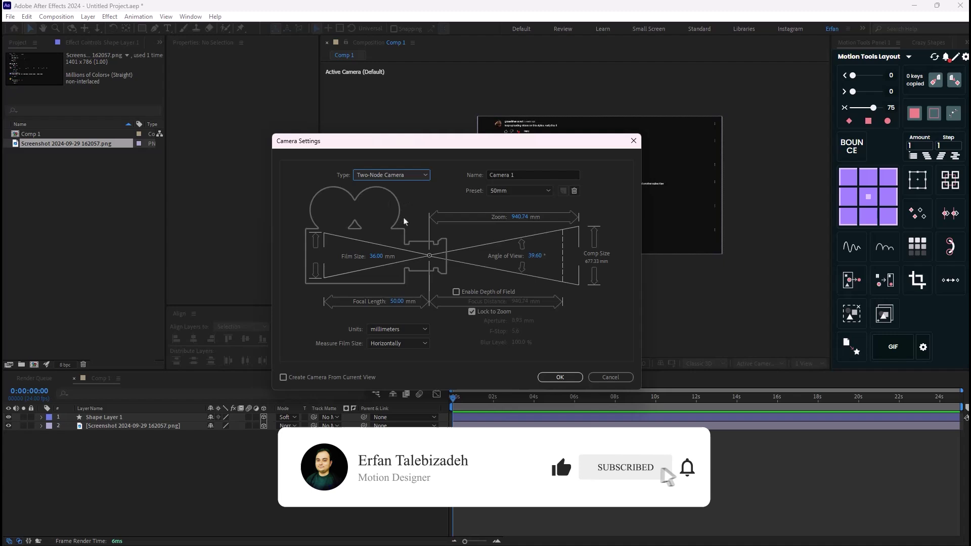
# Create the camera as a Two-Node Camera with the 50mm preset.
pyautogui.click(402, 175)
pyautogui.click(399, 199)
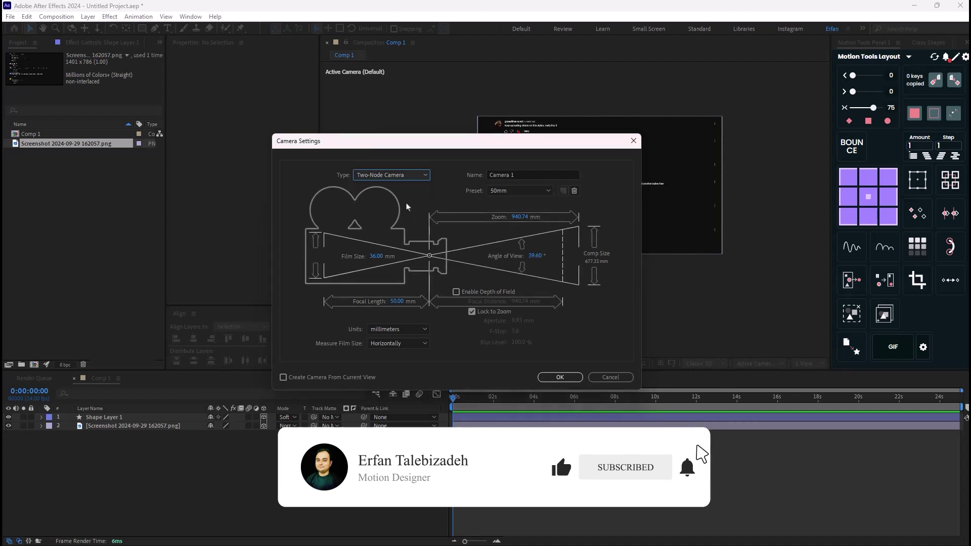
pyautogui.click(514, 192)
pyautogui.click(505, 276)
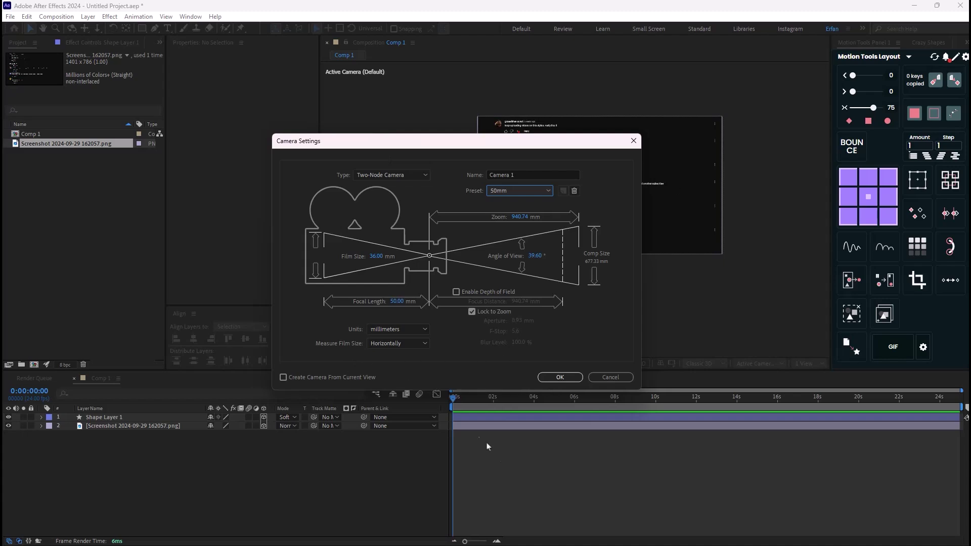
pyautogui.click(559, 377)
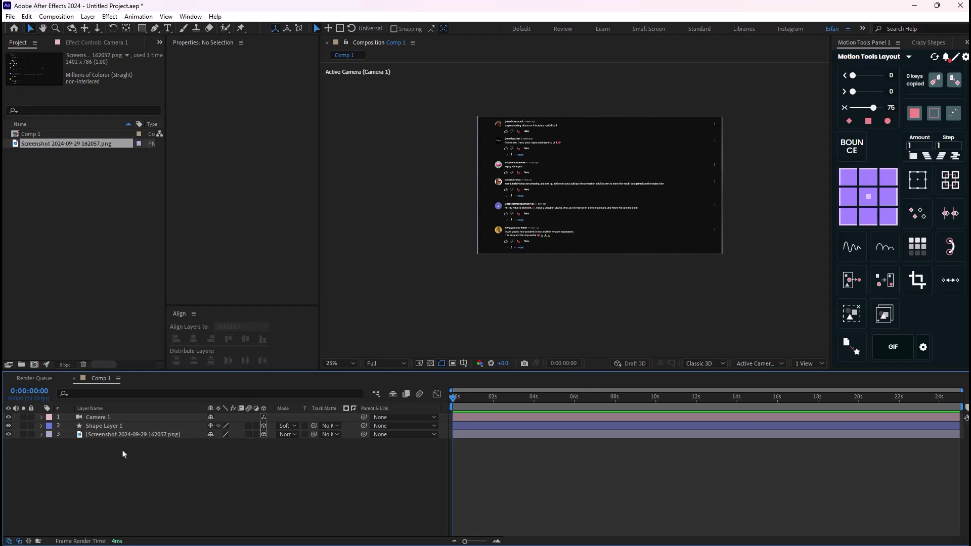
# Add a null object to the composition and rename it CC.
pyautogui.rightClick(168, 490)
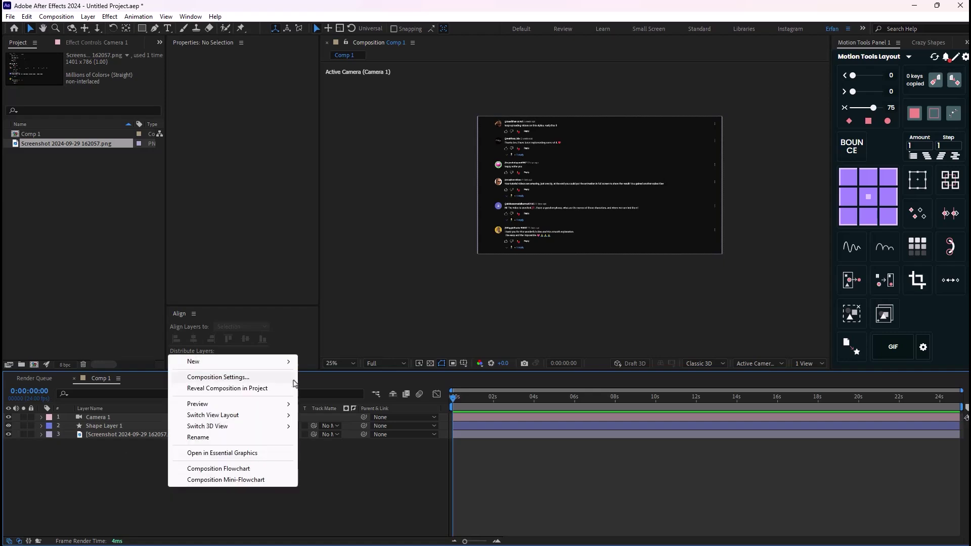
pyautogui.moveTo(283, 362)
pyautogui.click(331, 421)
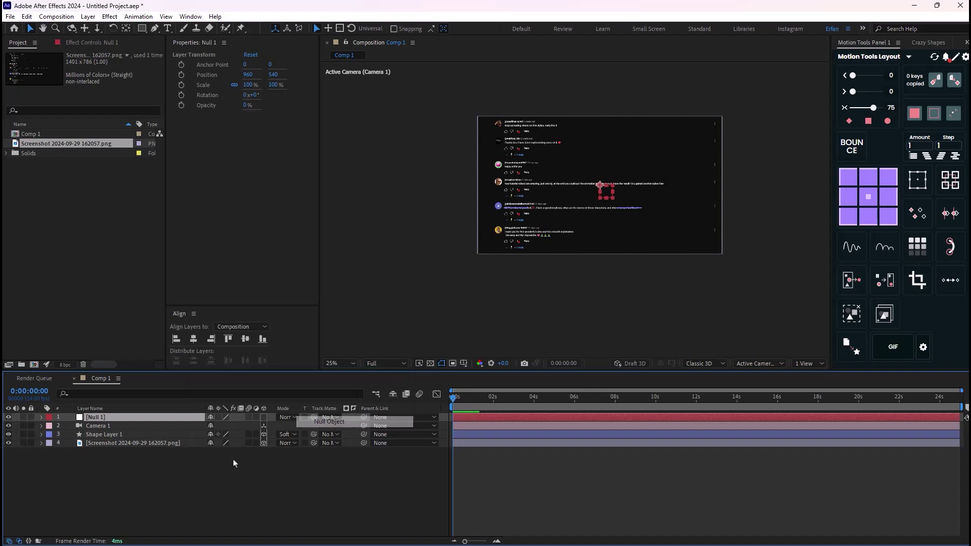
pyautogui.press('Return')
pyautogui.write('C')
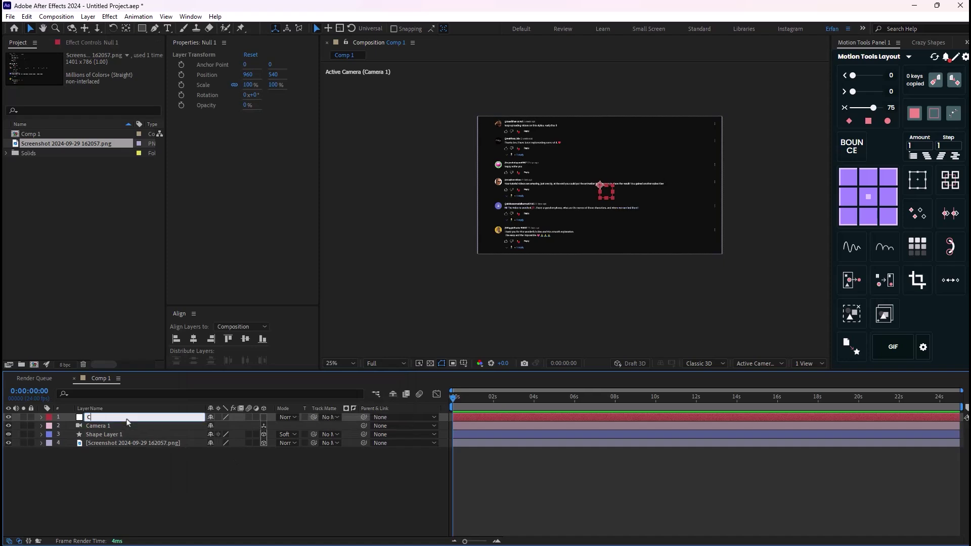
pyautogui.write('C')
pyautogui.press('Return')
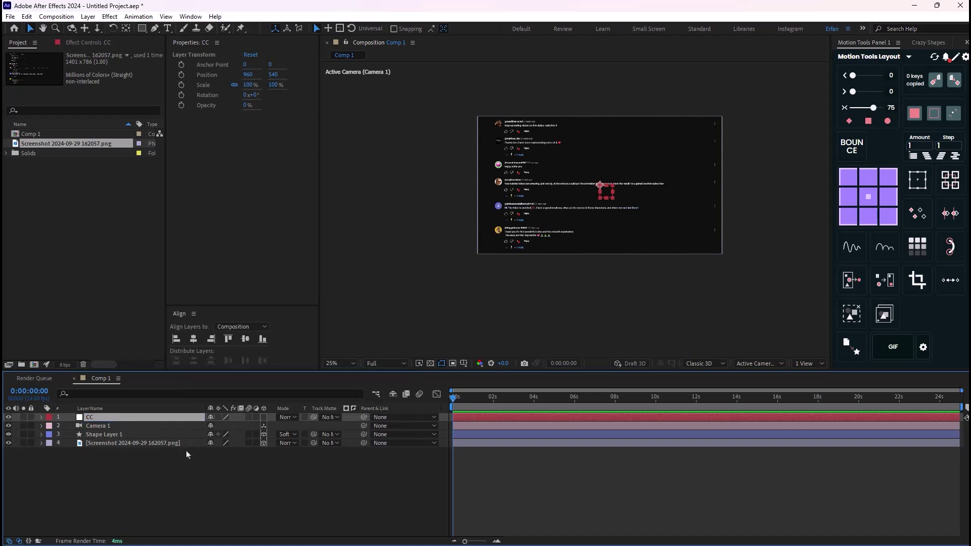
# Parent Camera 1 to the CC null, and make the null a 3D layer with its rotation properties revealed.
pyautogui.click(152, 426)
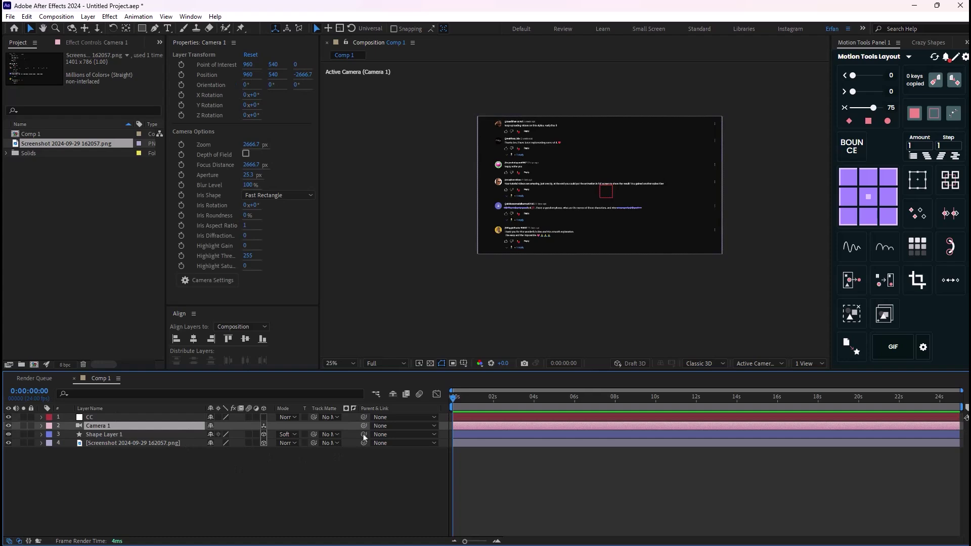
pyautogui.moveTo(363, 426); pyautogui.dragTo(130, 418)
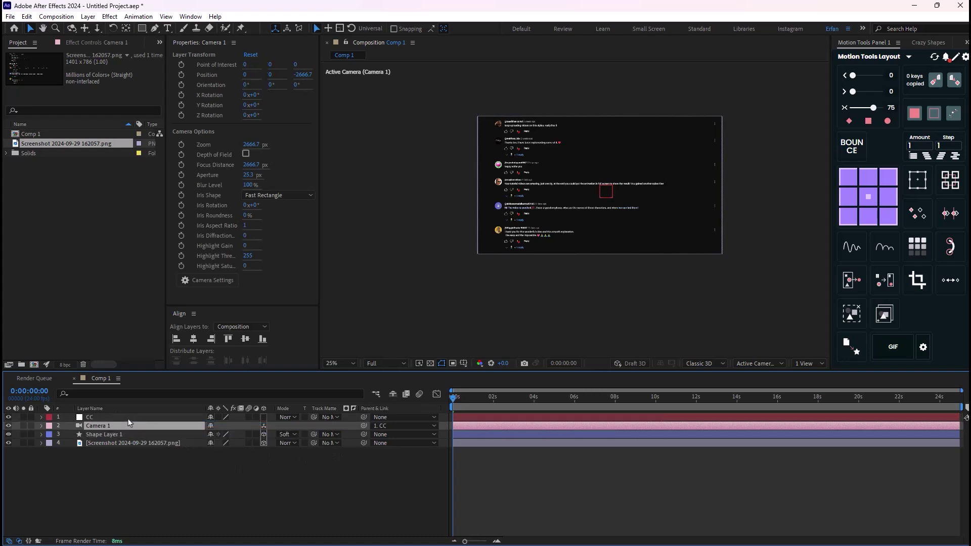
pyautogui.click(131, 417)
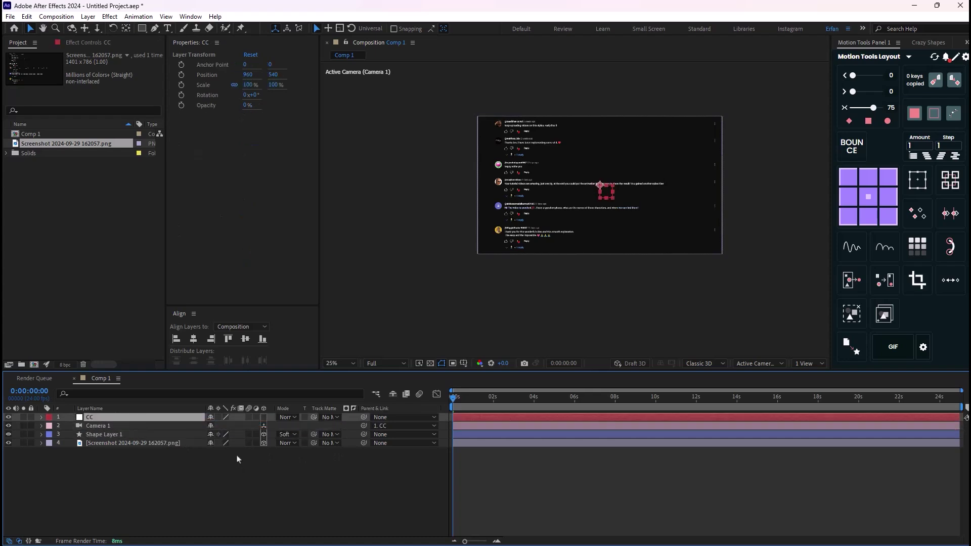
pyautogui.click(263, 417)
pyautogui.press('r')
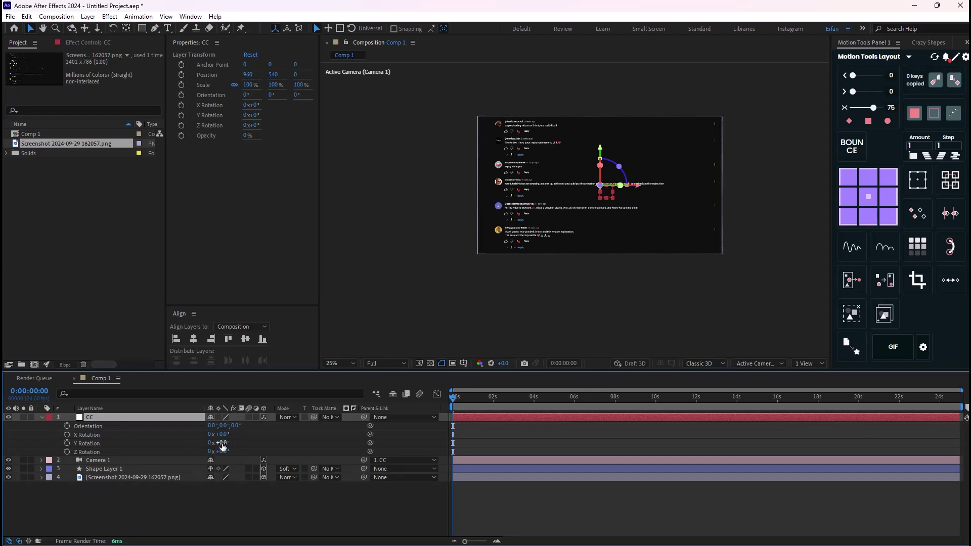
# Try rotating the CC null around its Y and X axes, undoing each change.
pyautogui.moveTo(223, 443); pyautogui.dragTo(242, 452)
pyautogui.hotkey('ctrl', 'z')
pyautogui.hotkey('ctrl', 'z')
pyautogui.moveTo(222, 436); pyautogui.dragTo(259, 443)
pyautogui.hotkey('ctrl', 'z')
# Set starting keyframes for the CC null's X Rotation, Y Rotation and Position at 0 seconds, and reveal all its keyframed properties.
pyautogui.click(67, 435)
pyautogui.click(66, 443)
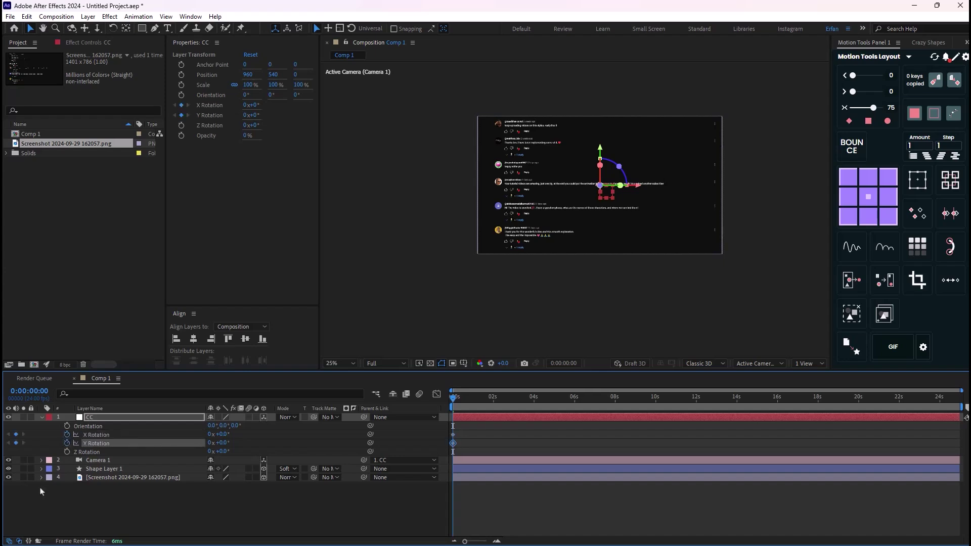
pyautogui.click(112, 419)
pyautogui.press('p')
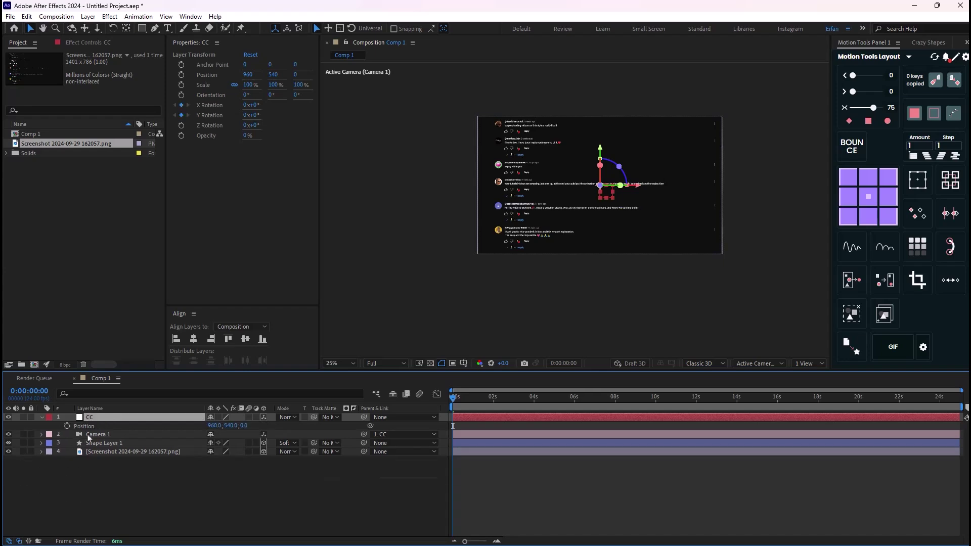
pyautogui.click(67, 427)
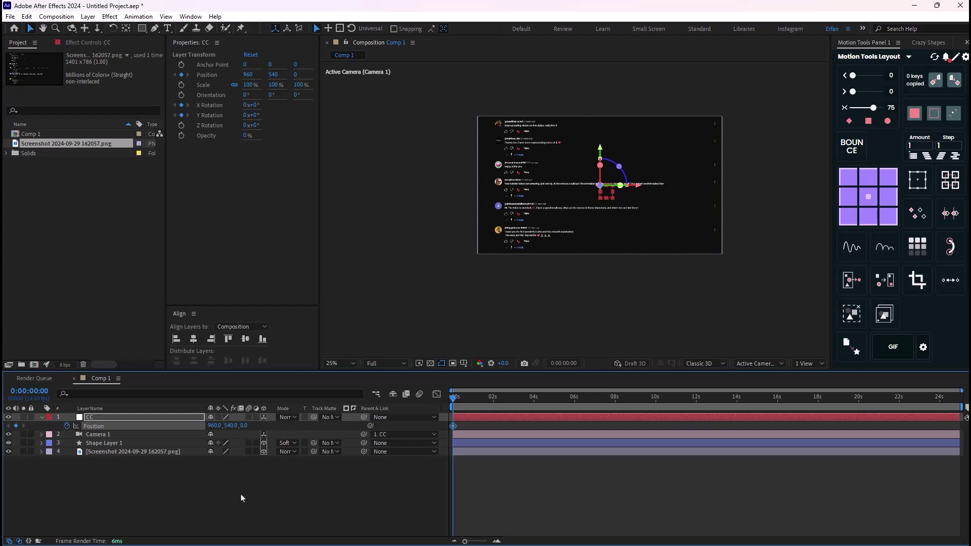
pyautogui.press('p')
pyautogui.press('u')
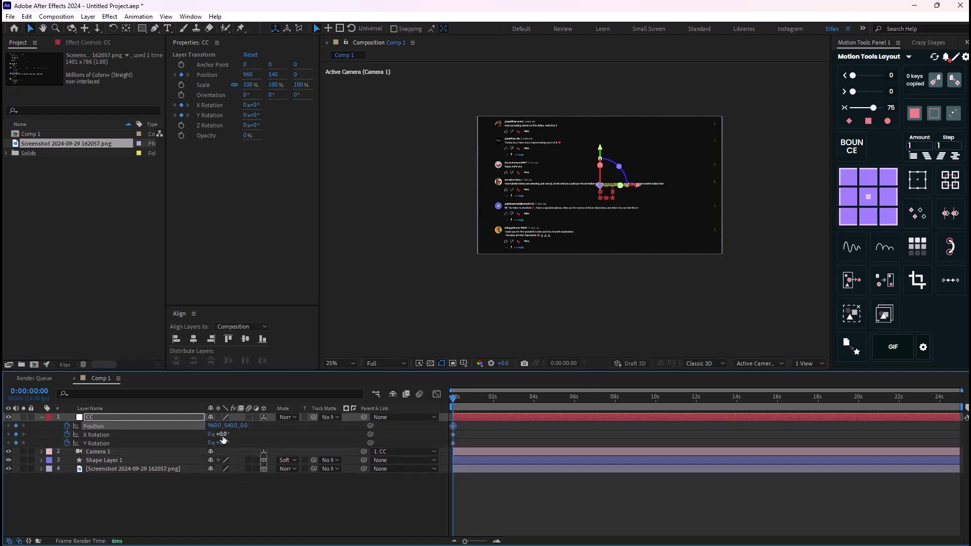
# Rotate the CC null so the camera sees the comments at an angle, and set its Position to 913, 540, 0 at the composition start.
pyautogui.moveTo(221, 435); pyautogui.dragTo(199, 433)
pyautogui.hotkey('ctrl', 'z')
pyautogui.press('s')
pyautogui.press('p')
pyautogui.hotkey('ctrl', 'z')
pyautogui.click(298, 510)
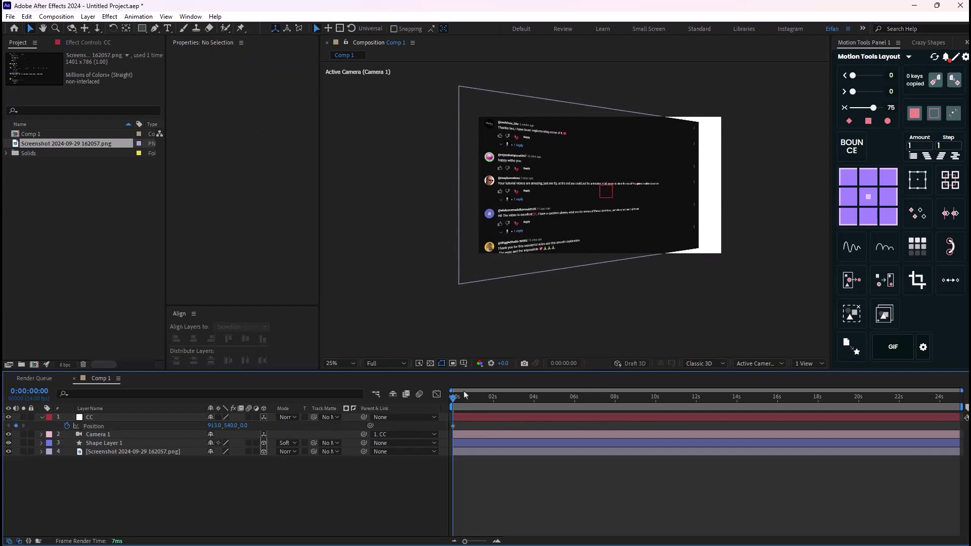
pyautogui.moveTo(455, 399); pyautogui.dragTo(435, 416)
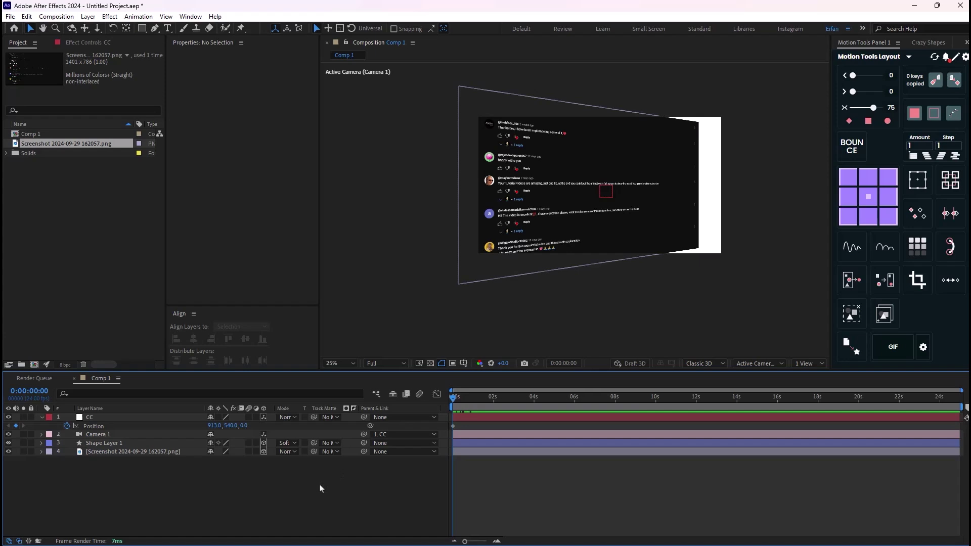
# Create a 1920 x 1080 px solid using the near-black colour sampled from the screenshot's background.
pyautogui.scroll(2, 620, 201)
pyautogui.moveTo(619, 203); pyautogui.dragTo(410, 291)
pyautogui.press('v')
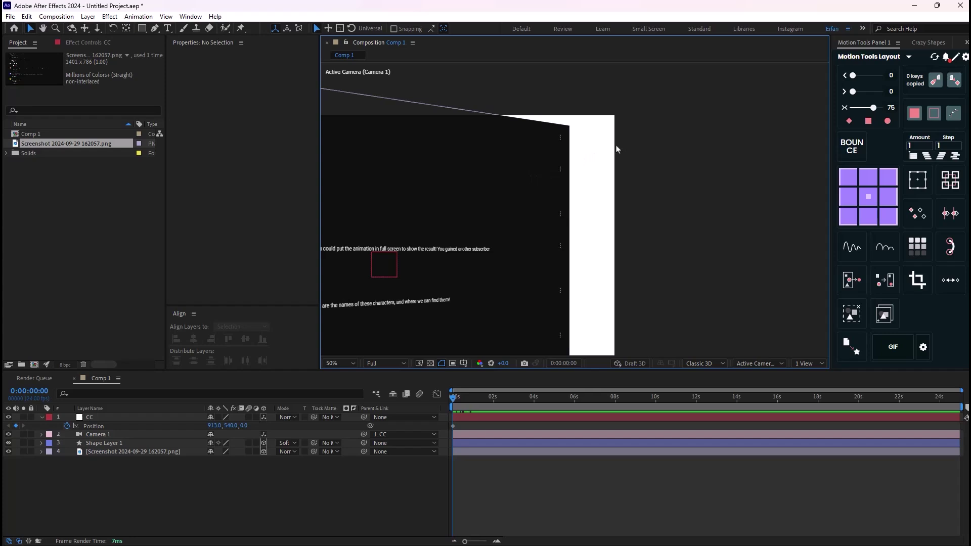
pyautogui.scroll(-2, 504, 206)
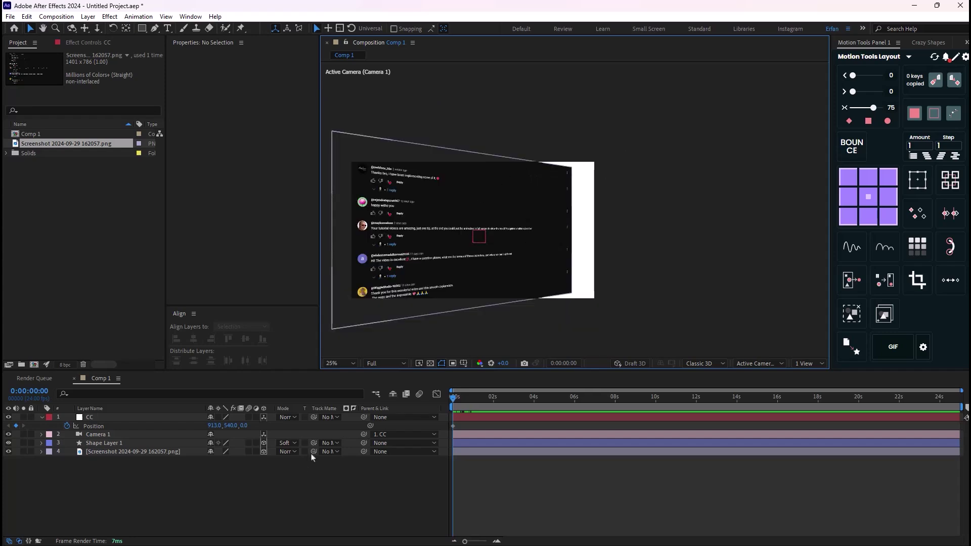
pyautogui.rightClick(209, 483)
pyautogui.moveTo(303, 356)
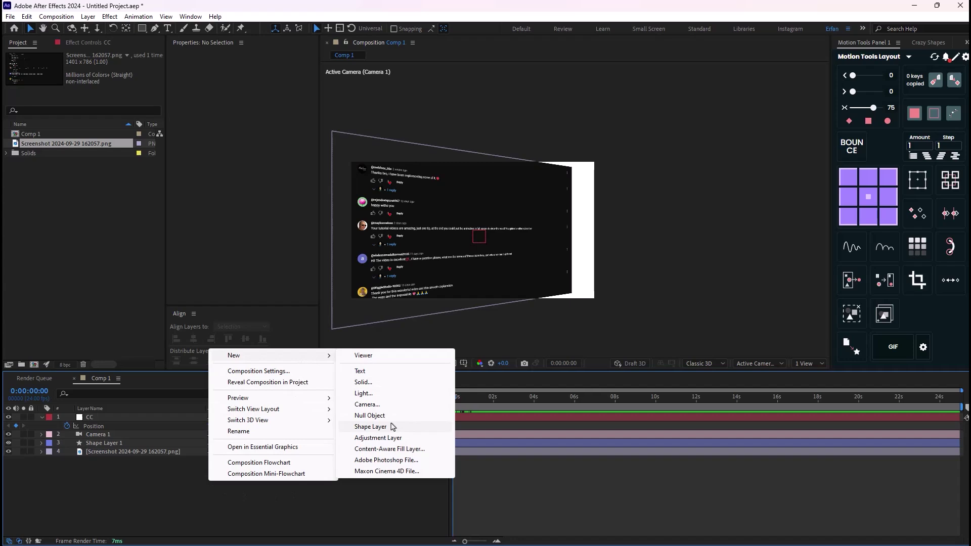
pyautogui.click(362, 382)
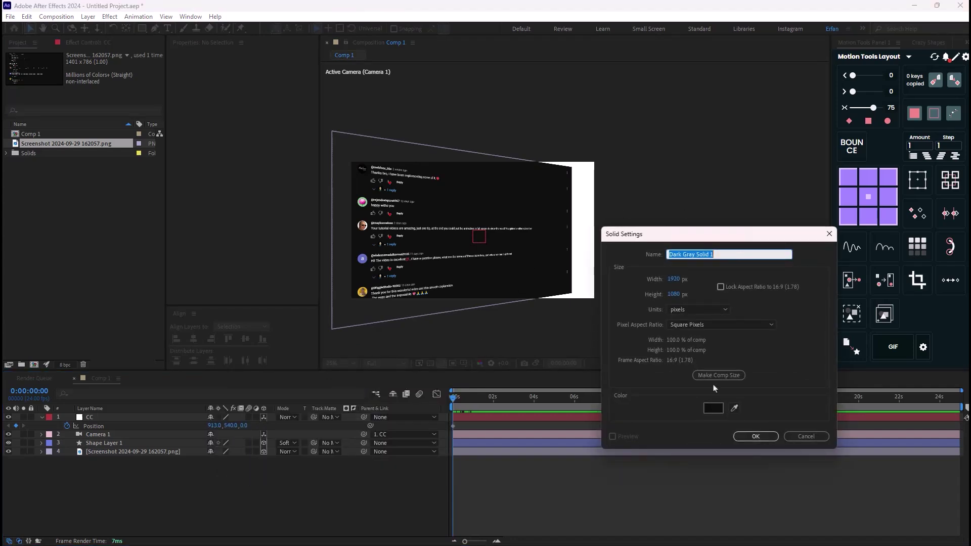
pyautogui.click(734, 408)
pyautogui.click(488, 175)
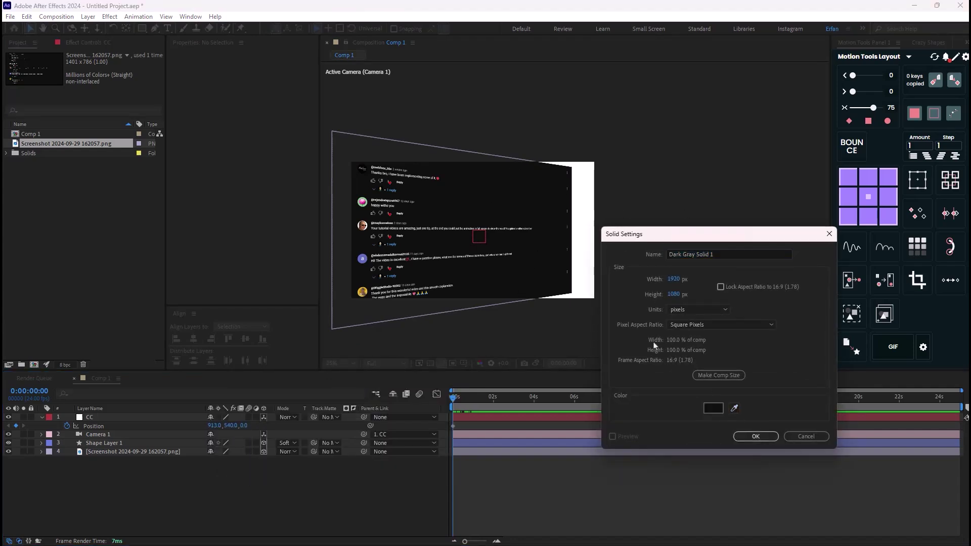
pyautogui.click(755, 436)
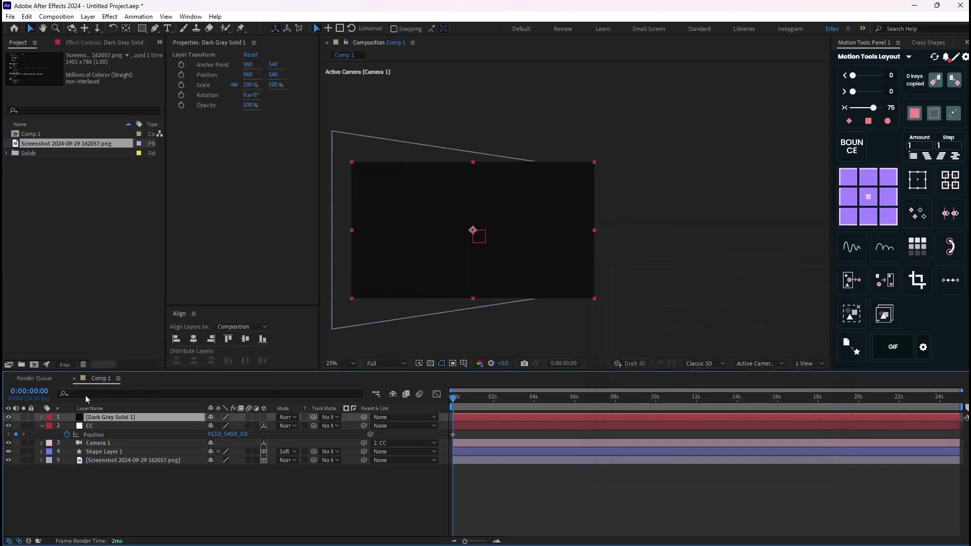
# Move the dark solid beneath all other layers to fill the empty area behind the tilted screenshot, and inspect the frame's edge.
pyautogui.moveTo(97, 419); pyautogui.dragTo(111, 477)
pyautogui.scroll(1, 474, 255)
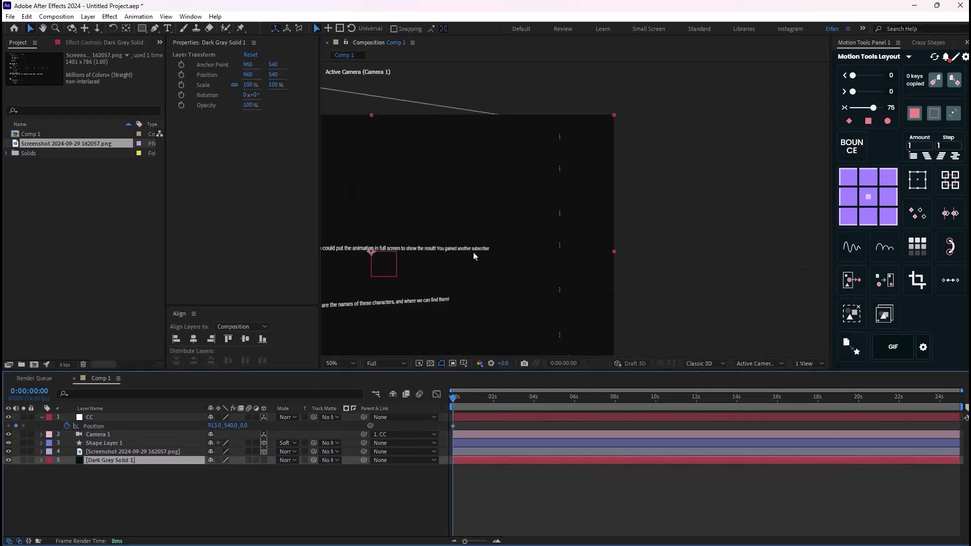
pyautogui.moveTo(428, 215); pyautogui.dragTo(518, 164)
pyautogui.scroll(-2, 537, 181)
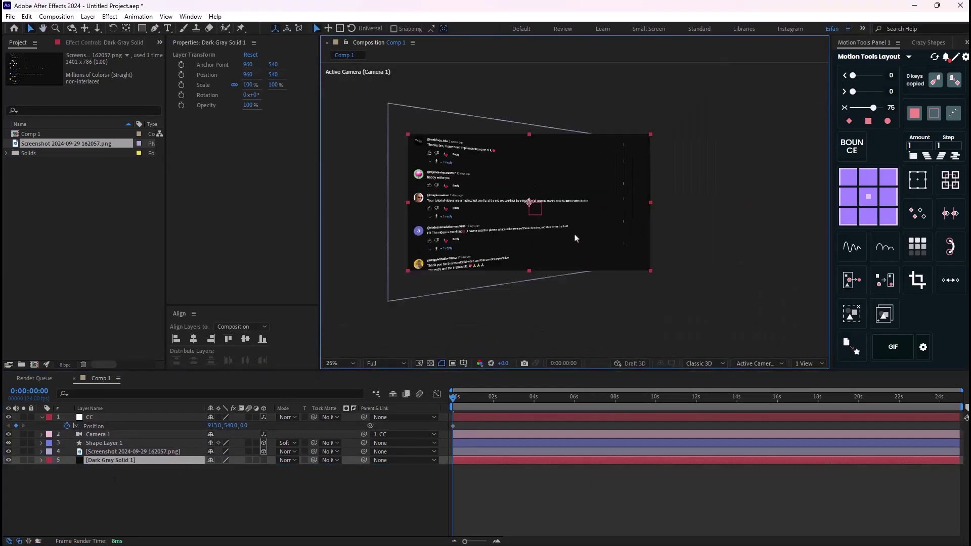
pyautogui.scroll(2, 595, 257)
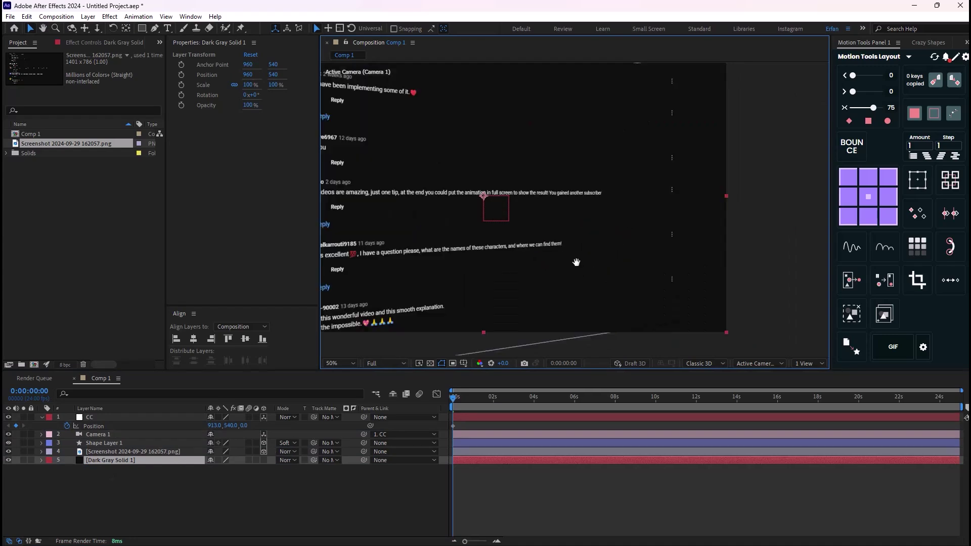
# Scale the CC null down to 80% so the camera frames the tilted screenshot more closely.
pyautogui.moveTo(576, 263); pyautogui.dragTo(537, 215)
pyautogui.press('v')
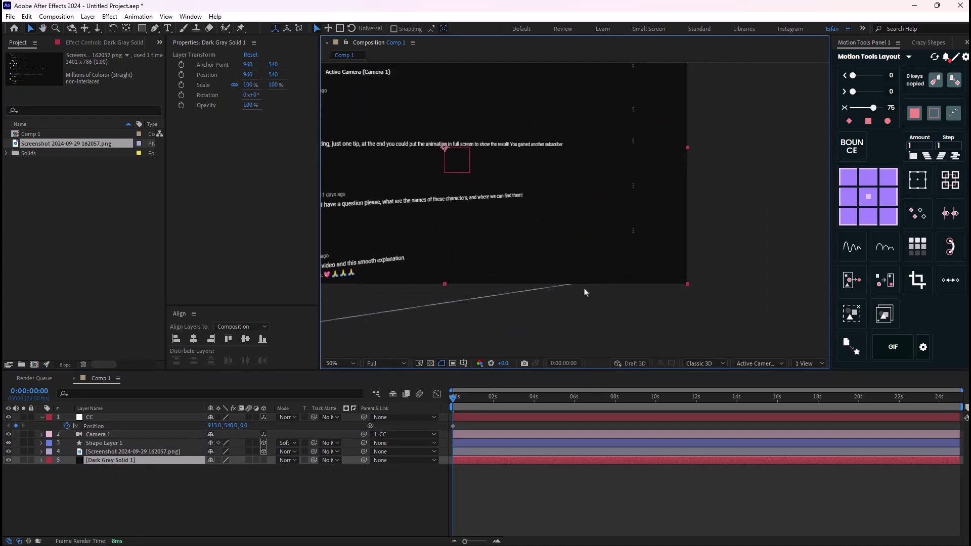
pyautogui.click(153, 418)
pyautogui.press('s')
pyautogui.moveTo(223, 425); pyautogui.dragTo(192, 426)
pyautogui.scroll(-1, 468, 299)
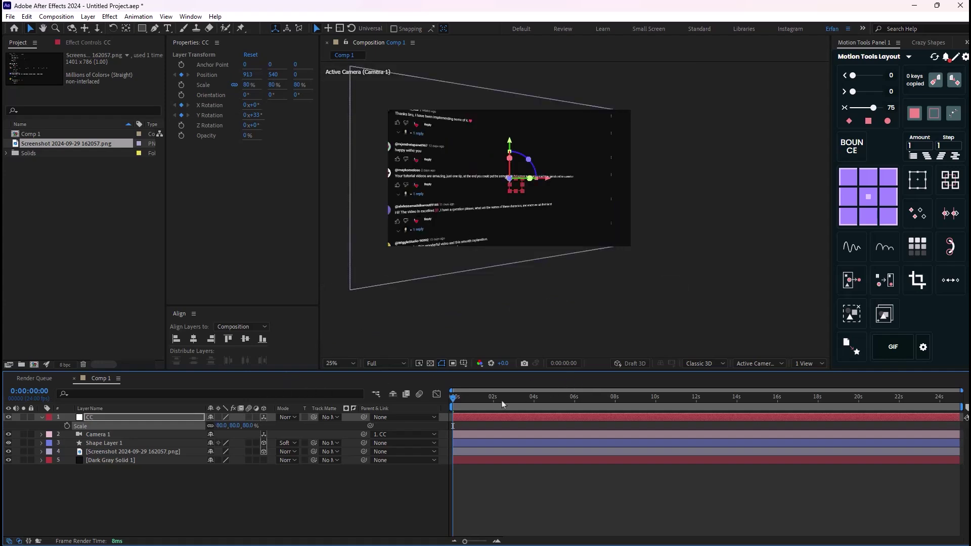
# Set the CC null's Position to 852, 374, 0 at the composition start, after checking the last frame.
pyautogui.press('End')
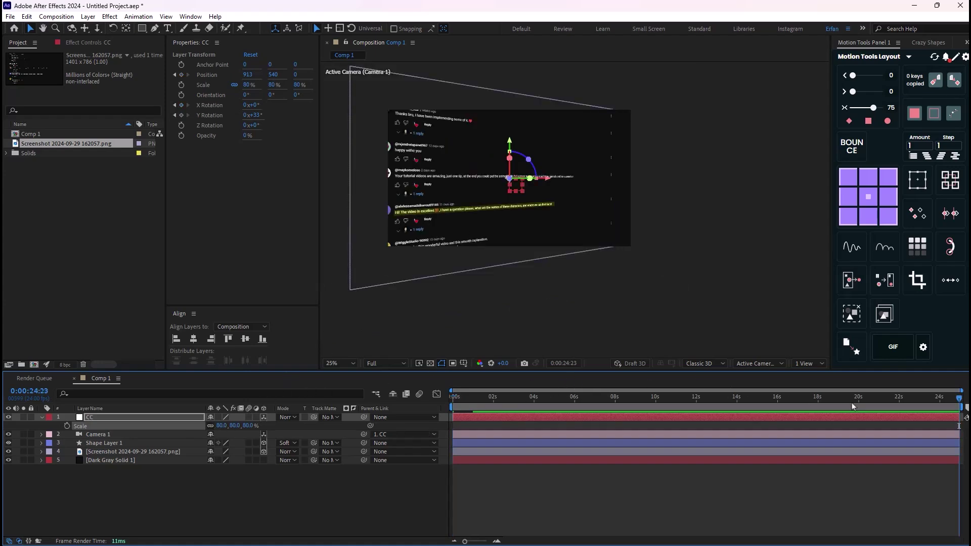
pyautogui.press('Home')
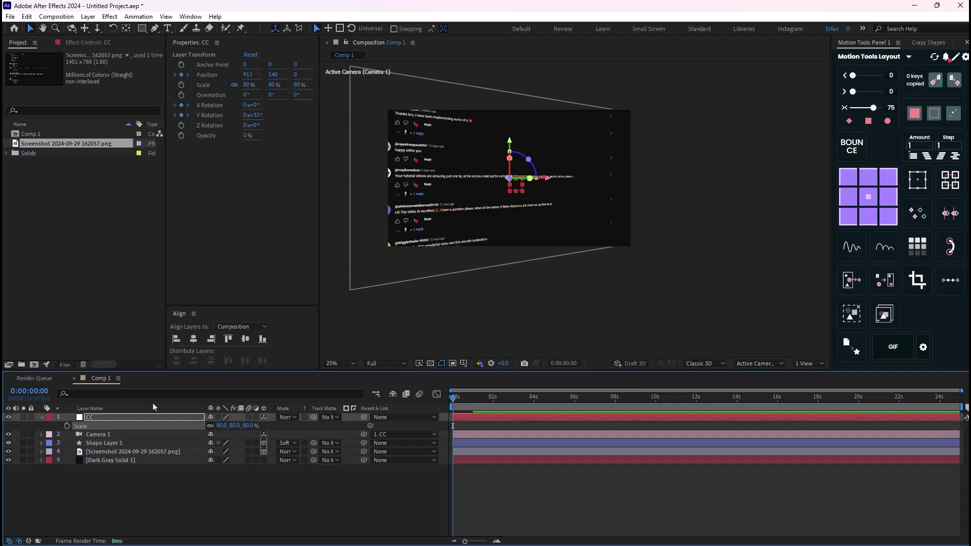
pyautogui.press('p')
pyautogui.moveTo(214, 426); pyautogui.dragTo(132, 443)
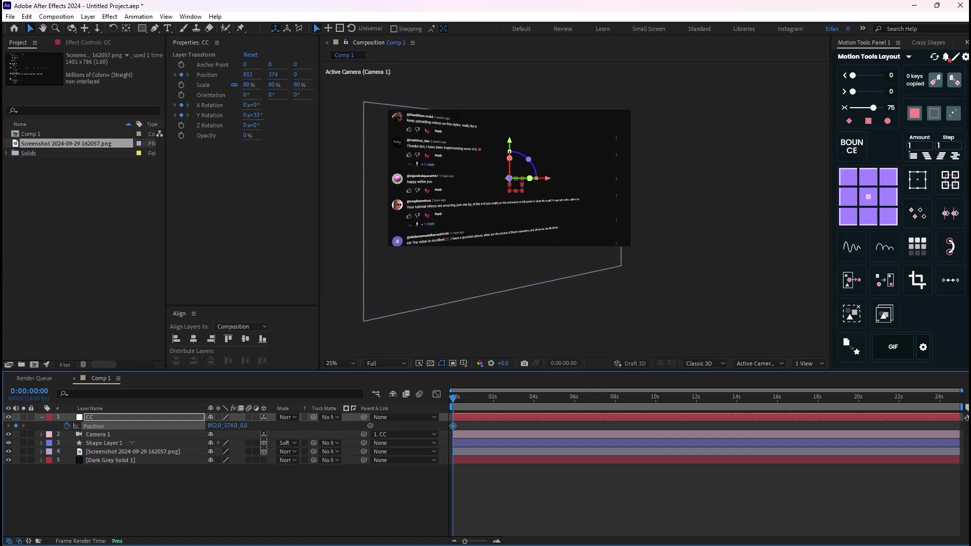
# Keyframe the CC null at 2 seconds with Position 852, 572, 0, X Rotation 12° and Y Rotation 26°.
pyautogui.press('u')
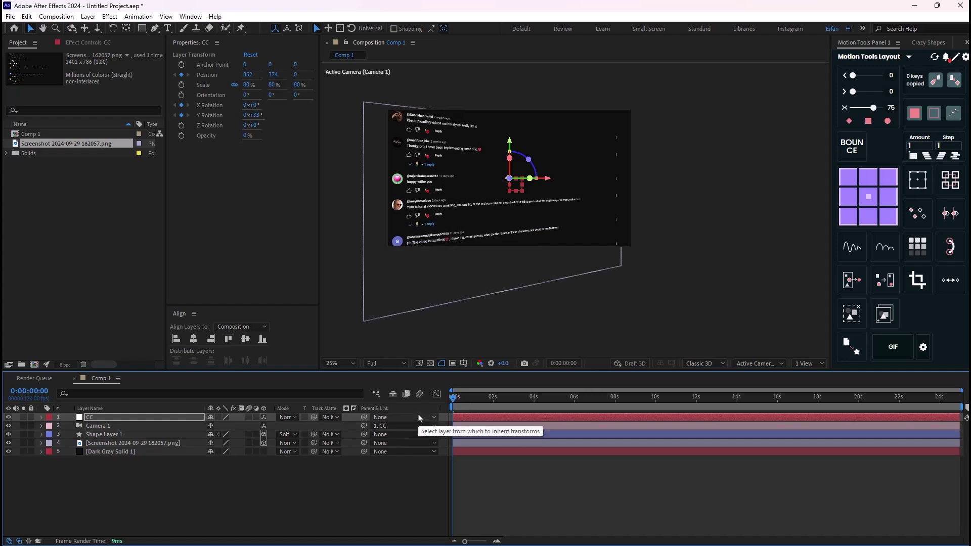
pyautogui.press('u')
pyautogui.moveTo(459, 399); pyautogui.dragTo(495, 418)
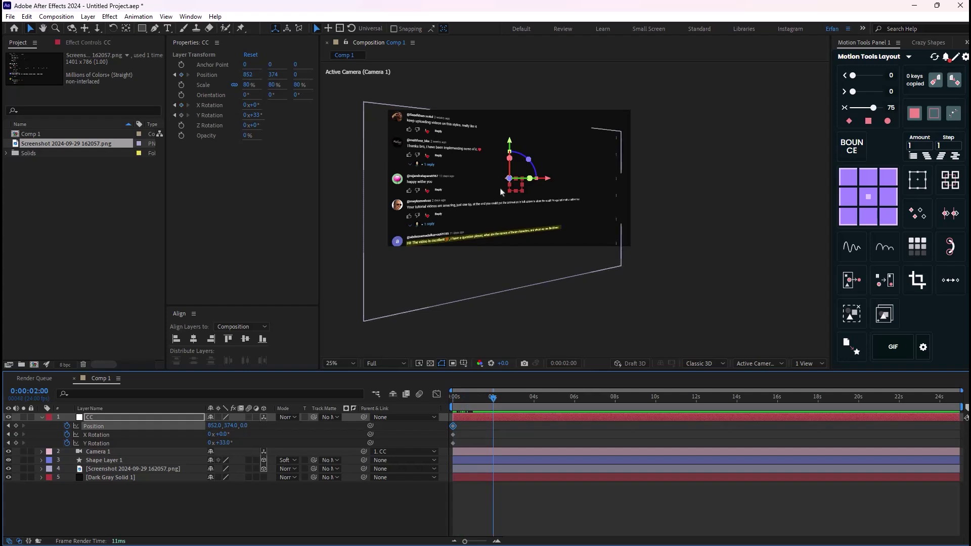
pyautogui.click(275, 493)
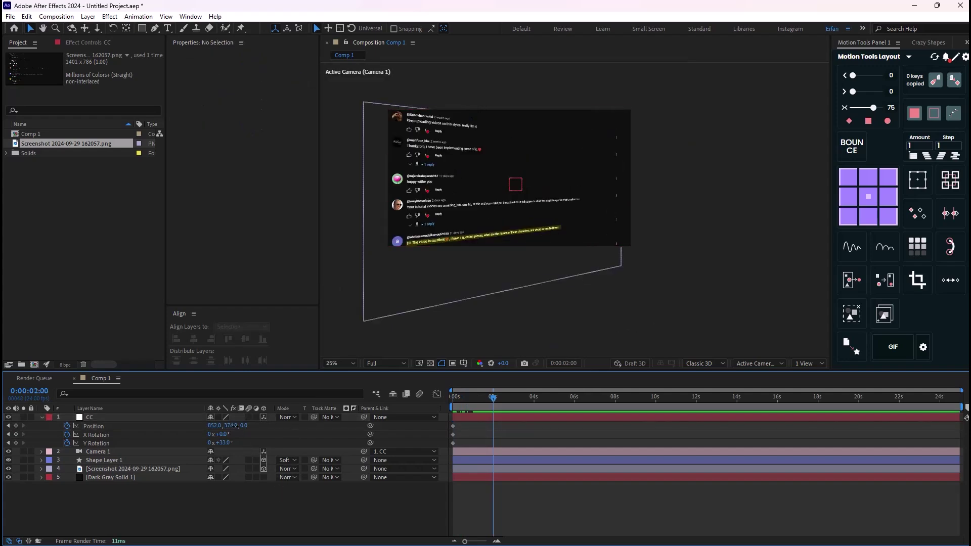
pyautogui.moveTo(232, 426); pyautogui.dragTo(358, 400)
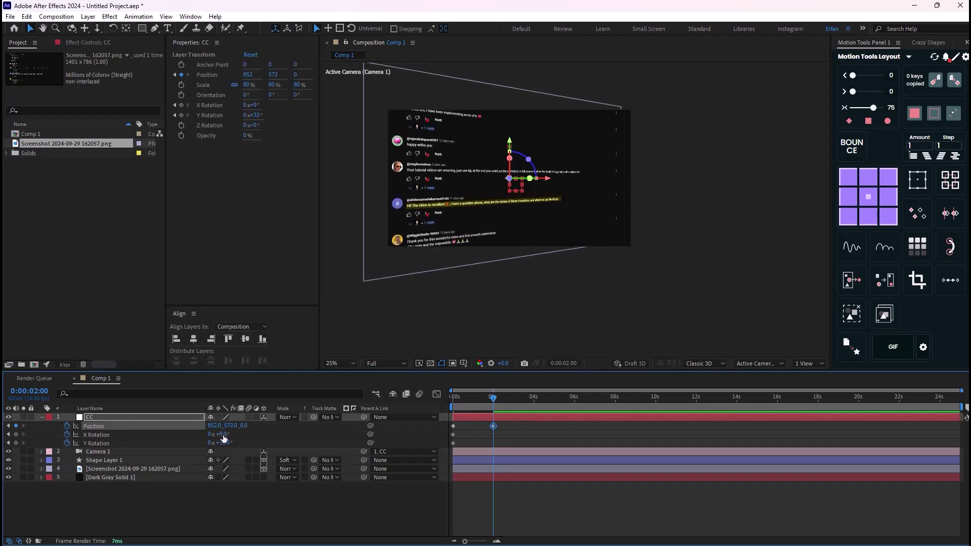
pyautogui.moveTo(221, 434)
pyautogui.mouseDown()
pyautogui.moveTo(232, 443)
pyautogui.moveTo(223, 435)
pyautogui.mouseUp()
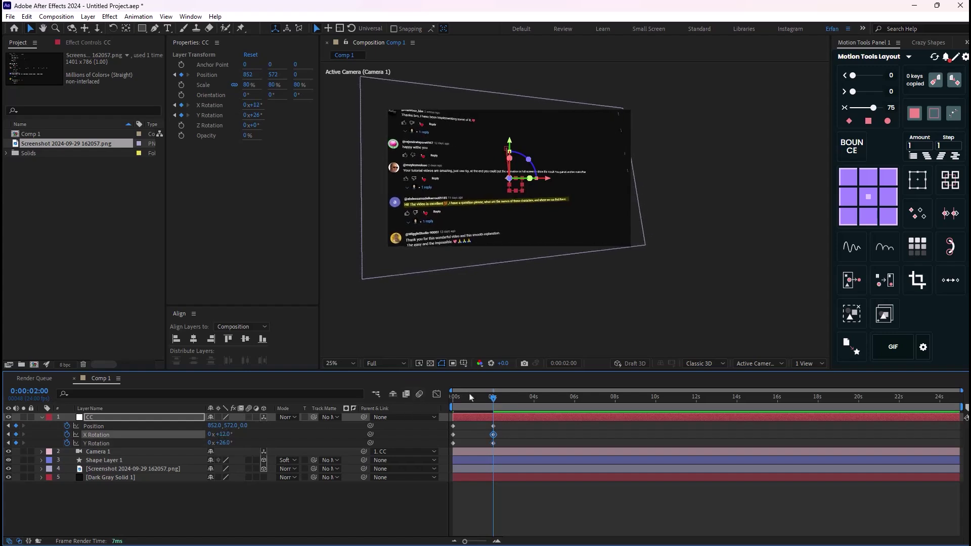
# Apply Easy Ease to all six CC null keyframes and set their incoming and outgoing velocity influence to 75%.
pyautogui.moveTo(482, 401); pyautogui.dragTo(406, 462)
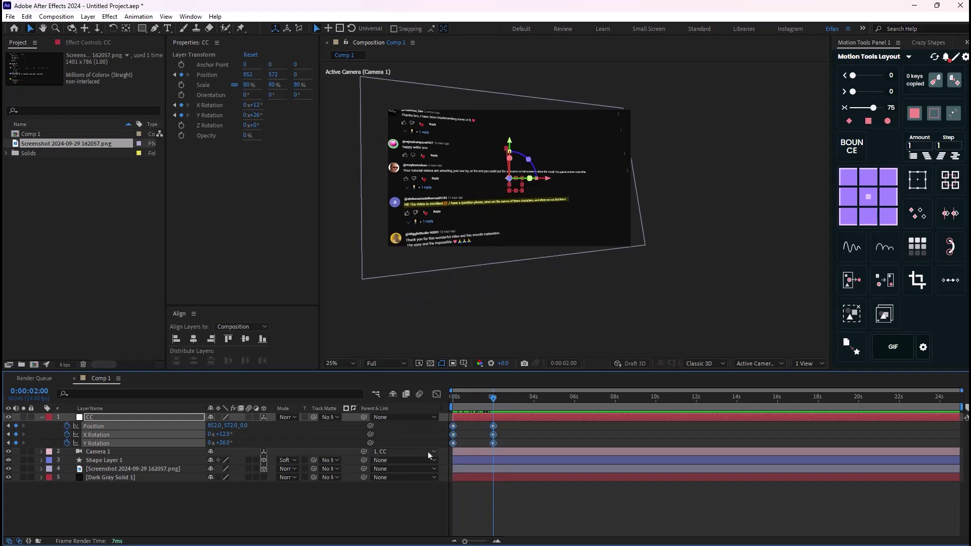
pyautogui.press('F9')
pyautogui.rightClick(453, 431)
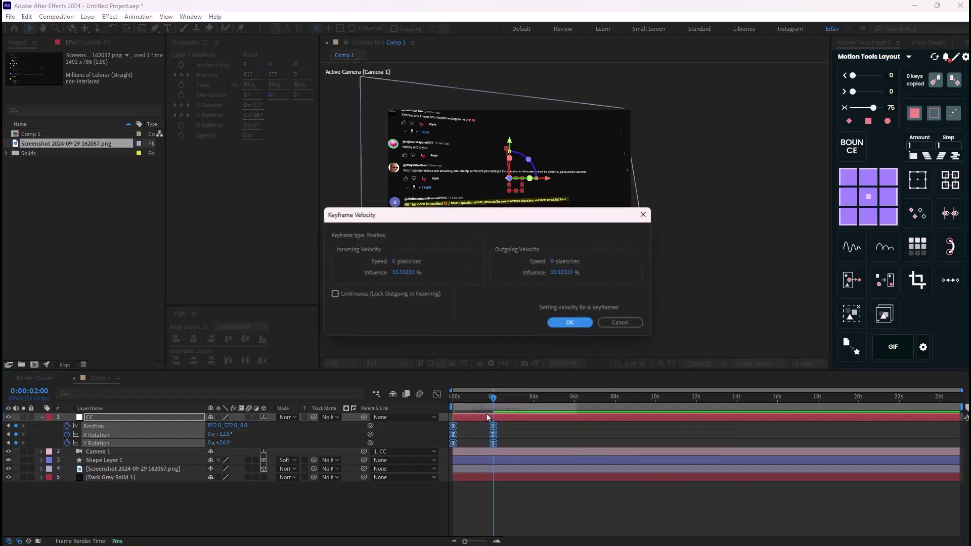
pyautogui.click(497, 409)
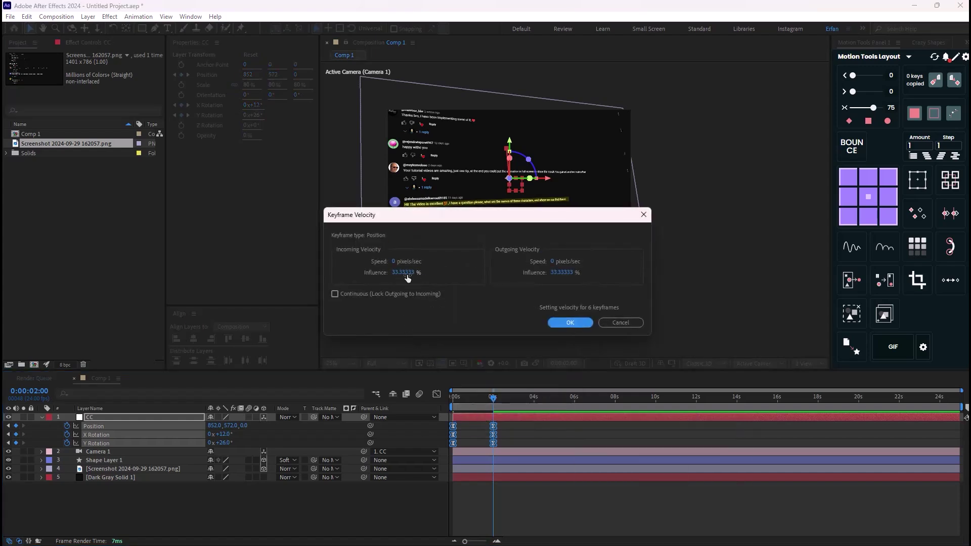
pyautogui.click(406, 274)
pyautogui.write('75')
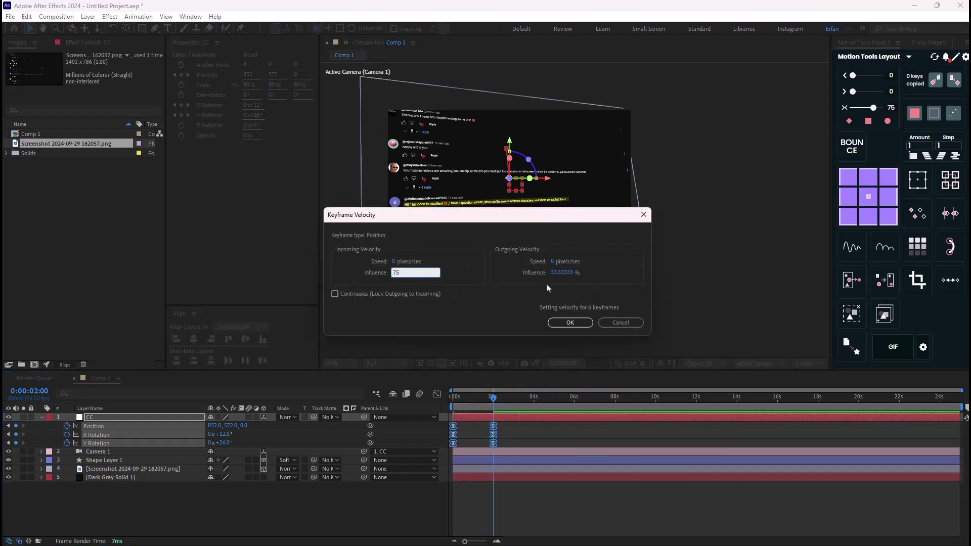
pyautogui.click(556, 273)
pyautogui.write('75')
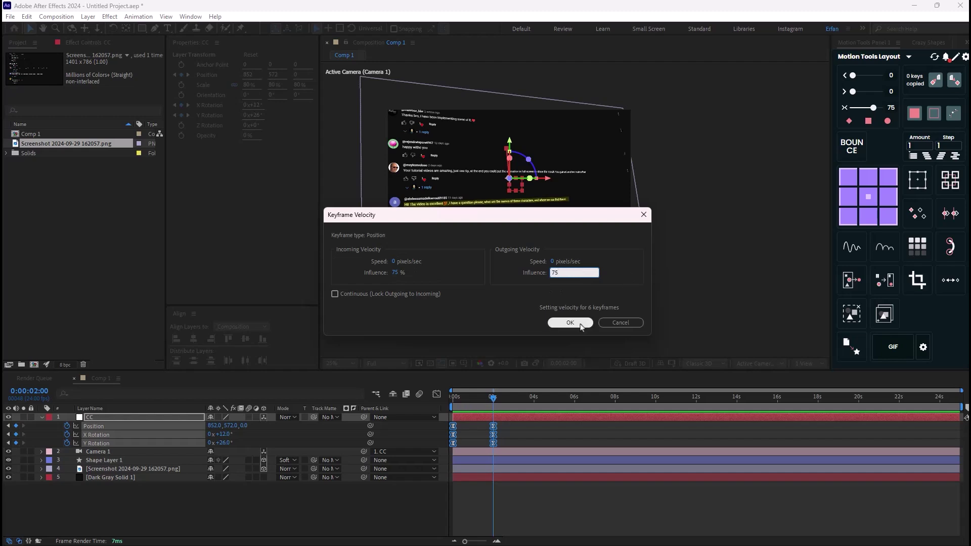
pyautogui.click(569, 322)
# Inspect the speed graph of the CC null's eased keyframes and preview the camera move from the composition start.
pyautogui.hotkey('shift', 'F3')
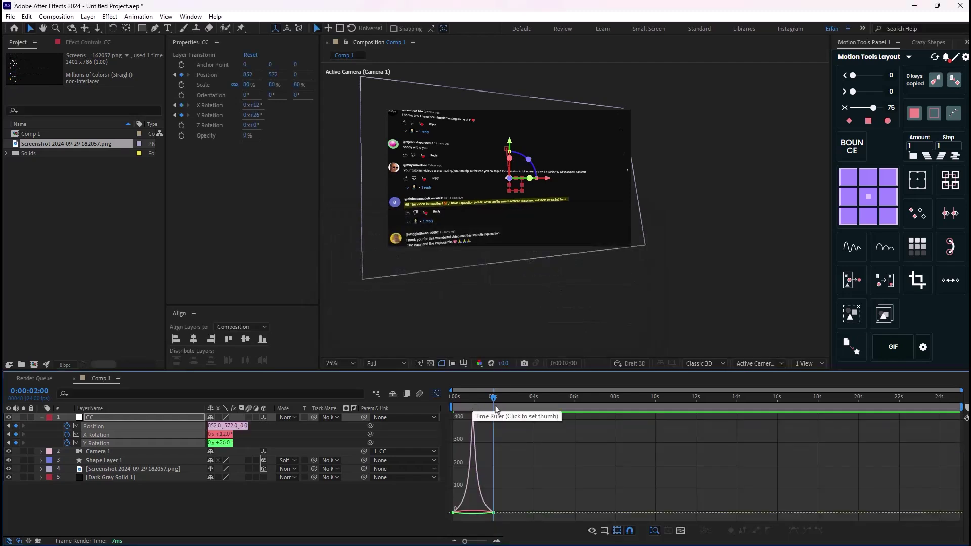
pyautogui.hotkey('shift', 'F3')
pyautogui.moveTo(511, 425); pyautogui.dragTo(450, 447)
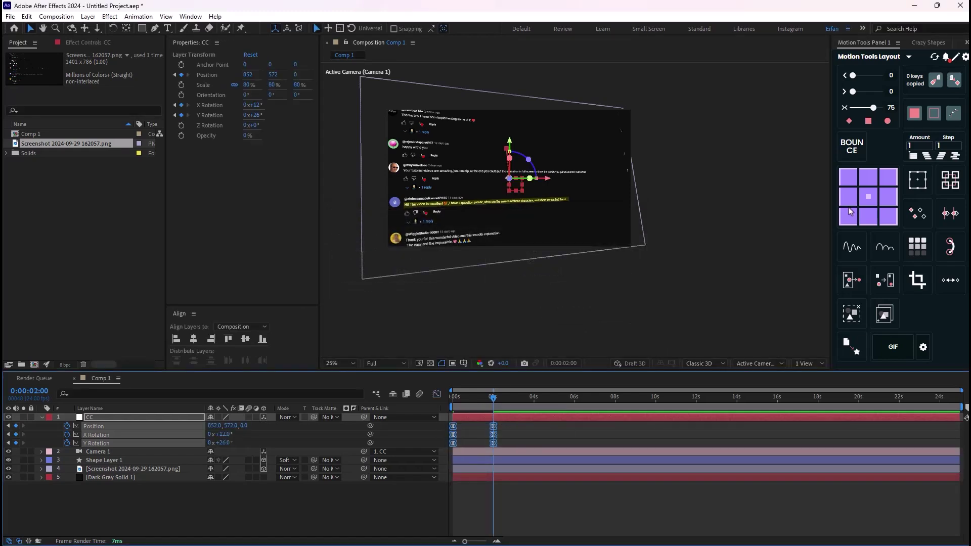
pyautogui.click(873, 108)
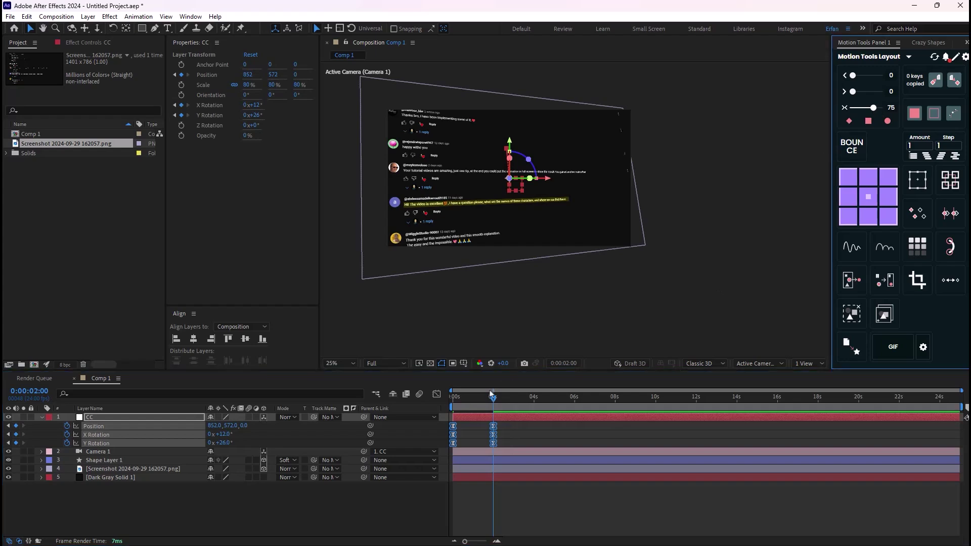
pyautogui.hotkey('shift', 'F3')
pyautogui.hotkey('shift', 'F3')
pyautogui.press('Home')
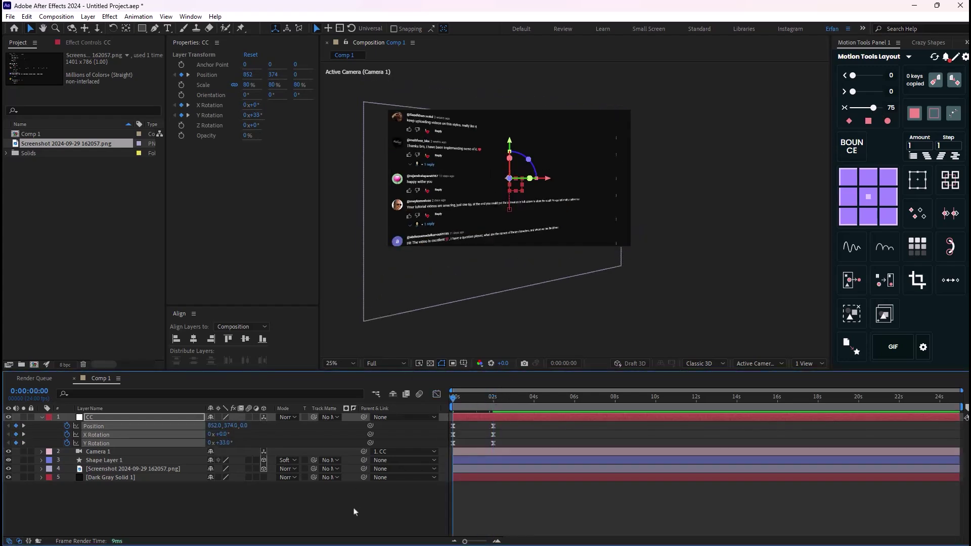
pyautogui.click(355, 514)
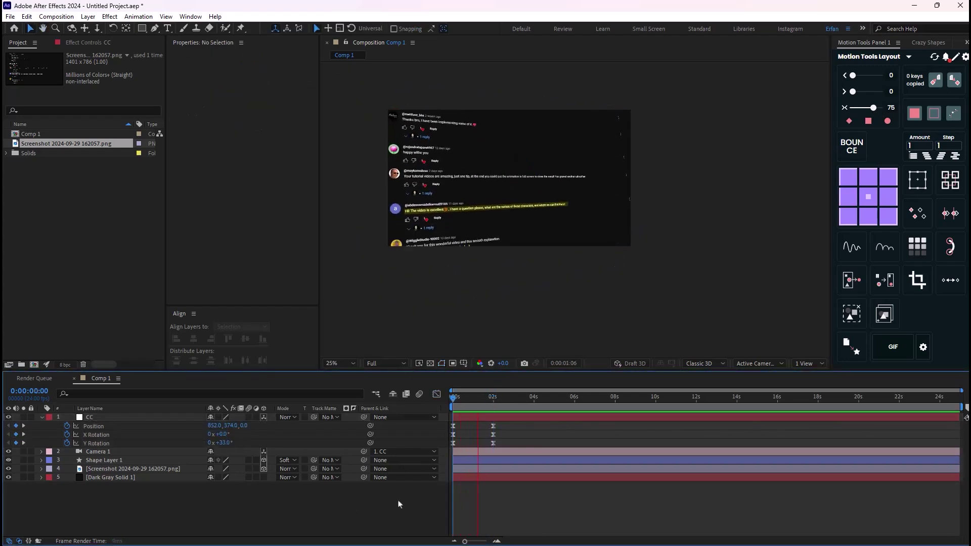
# Shift Shape Layer 1's End keyframes to start at about 2 seconds, when the camera move finishes, and preview the result.
pyautogui.click(490, 399)
pyautogui.moveTo(488, 400); pyautogui.dragTo(493, 404)
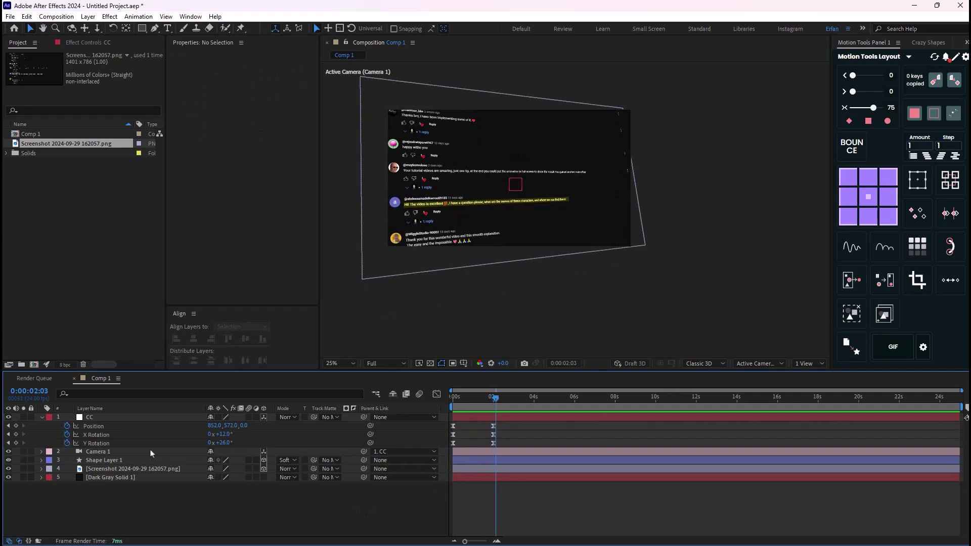
pyautogui.click(103, 461)
pyautogui.press('u')
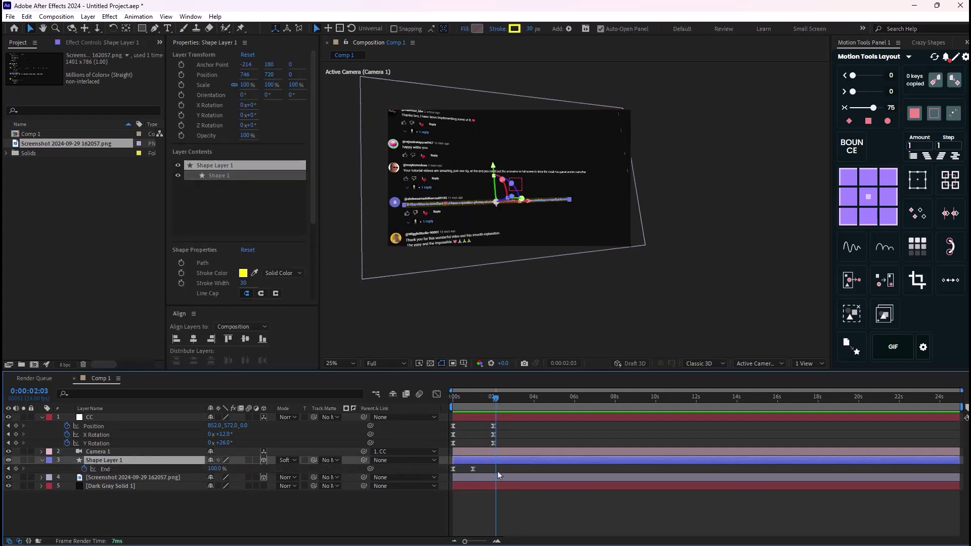
pyautogui.moveTo(498, 472)
pyautogui.mouseDown()
pyautogui.moveTo(445, 467)
pyautogui.moveTo(497, 471)
pyautogui.mouseUp()
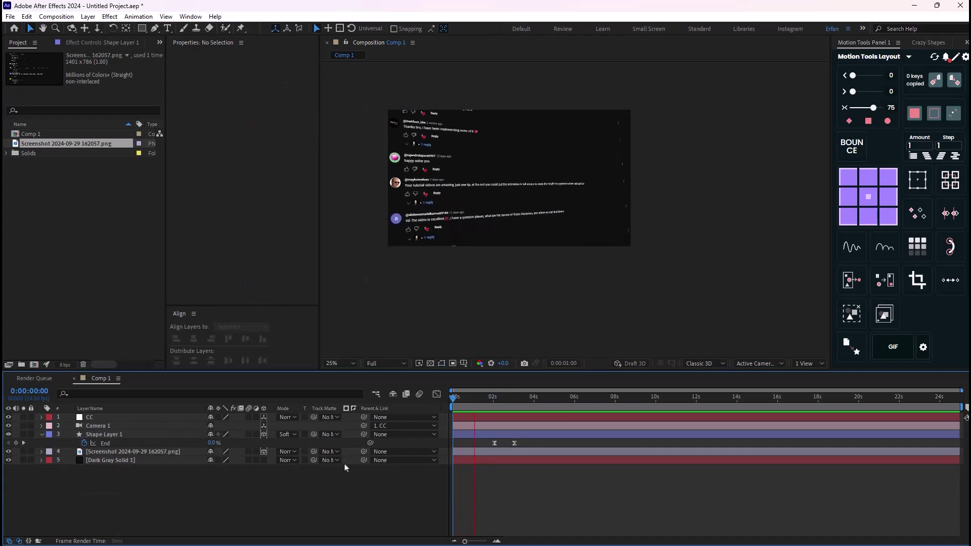
pyautogui.press('space')
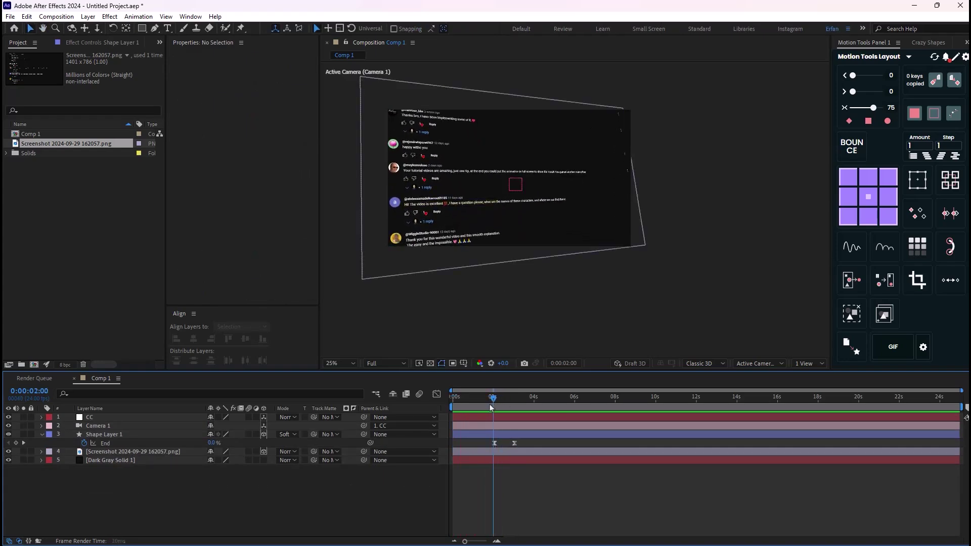
pyautogui.press('Home')
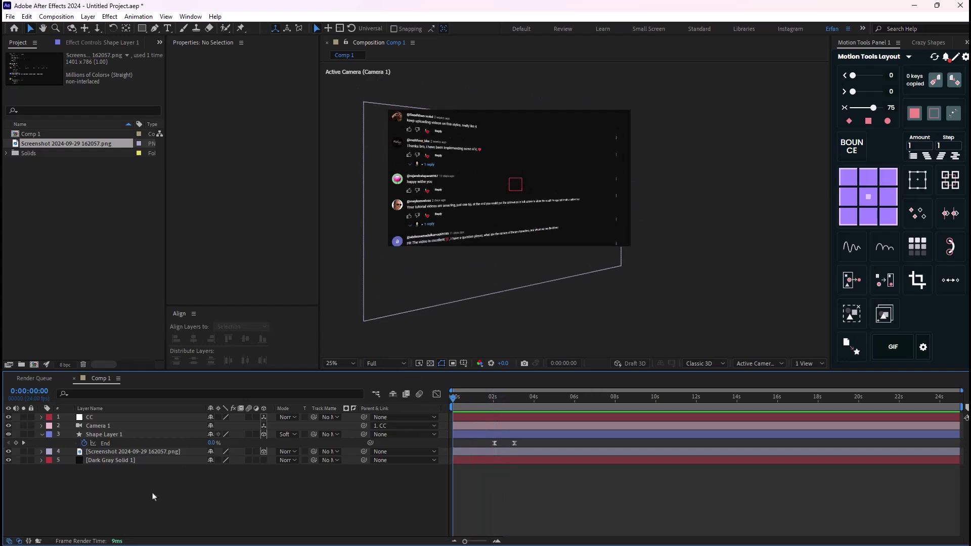
# Create a new null object and parent the CC null to it.
pyautogui.rightClick(216, 495)
pyautogui.moveTo(271, 368)
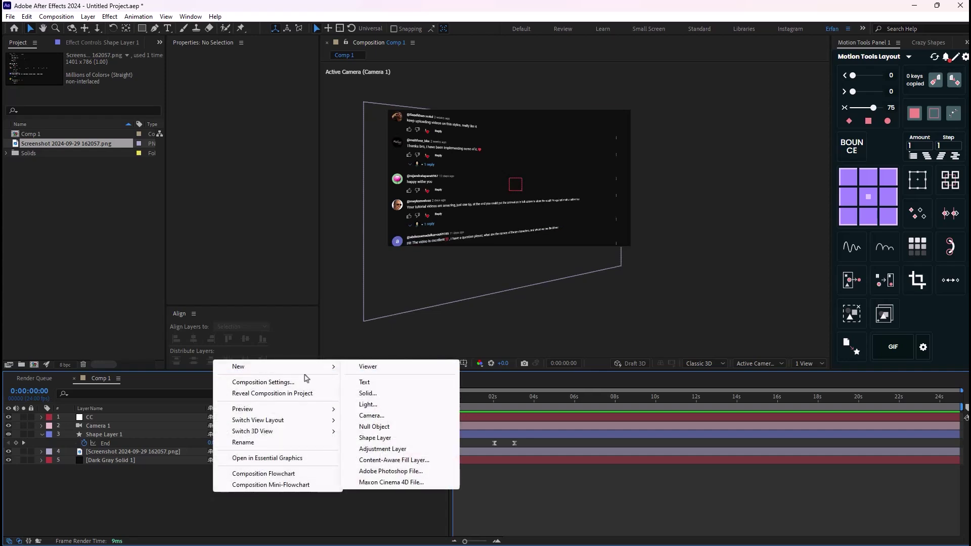
pyautogui.click(374, 427)
pyautogui.click(121, 426)
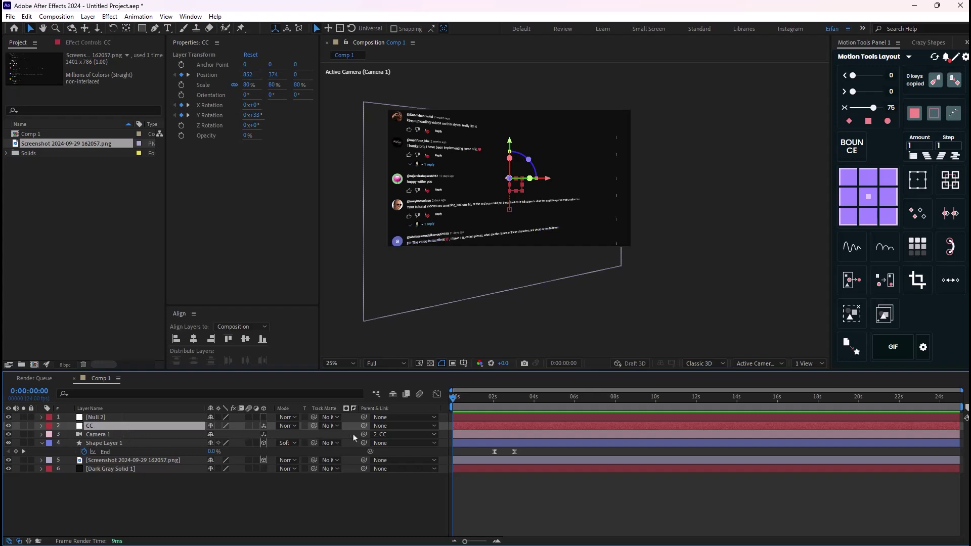
pyautogui.moveTo(364, 426); pyautogui.dragTo(115, 419)
# Rename the new null as MCC and make it a 3D layer.
pyautogui.click(99, 418)
pyautogui.press('Return')
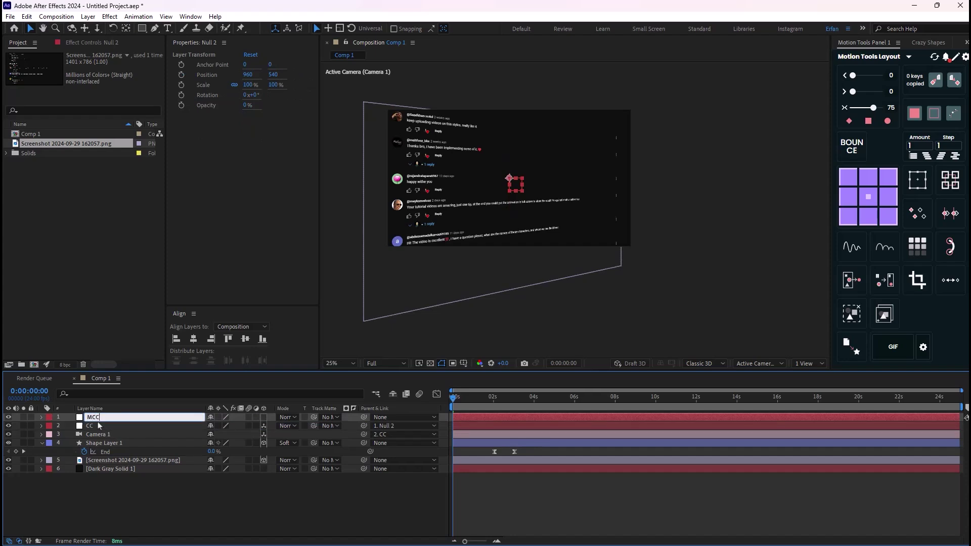
pyautogui.click(152, 489)
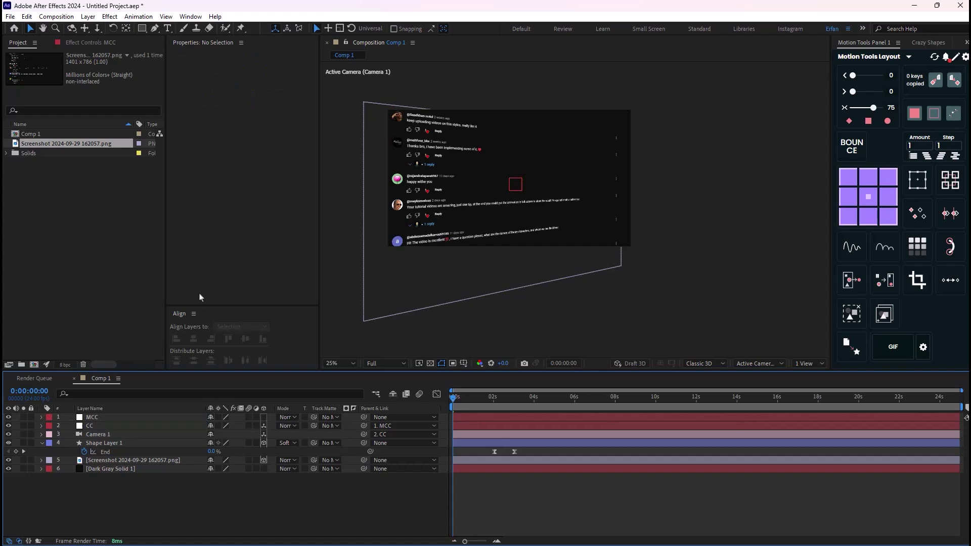
pyautogui.click(157, 417)
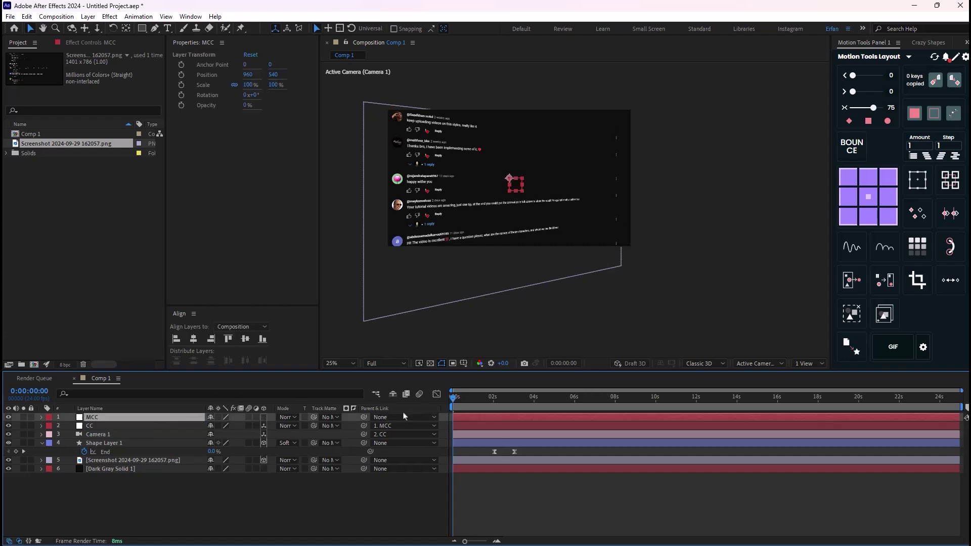
pyautogui.moveTo(457, 402); pyautogui.dragTo(481, 402)
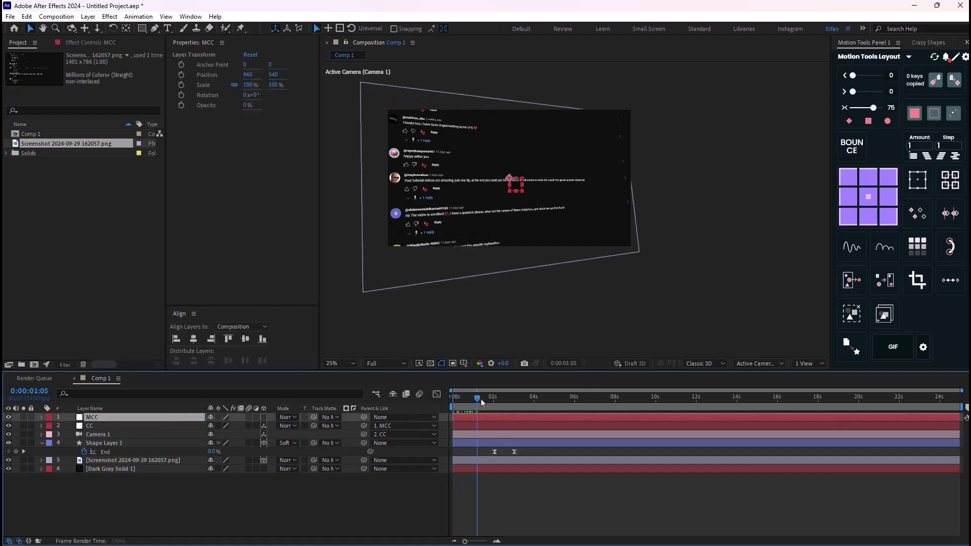
pyautogui.click(263, 417)
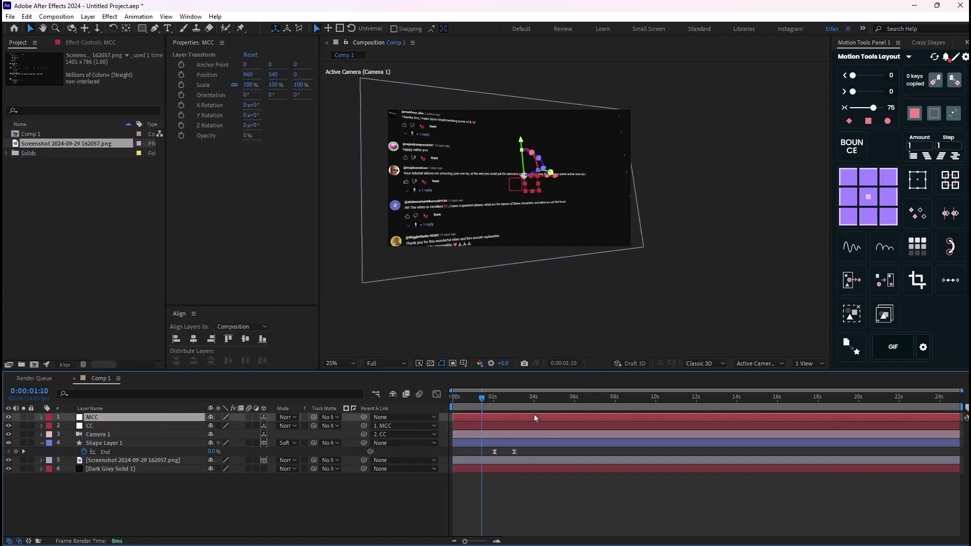
# Reveal the CC null's keyframes for reference and set Position, X Rotation and Y Rotation keyframes on the MCC null at 0:00:01:03.
pyautogui.click(155, 425)
pyautogui.press('u')
pyautogui.moveTo(480, 407); pyautogui.dragTo(477, 403)
pyautogui.click(116, 417)
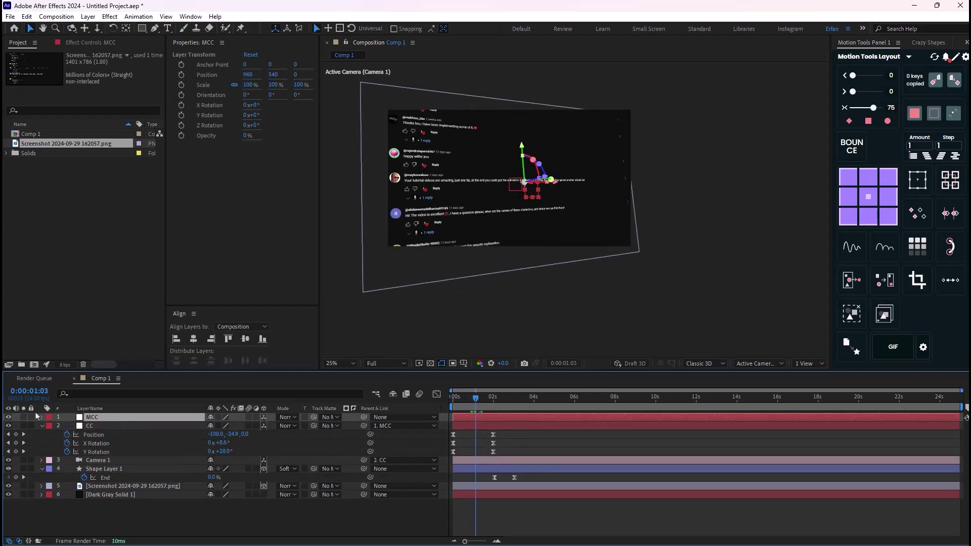
pyautogui.press('p')
pyautogui.click(67, 426)
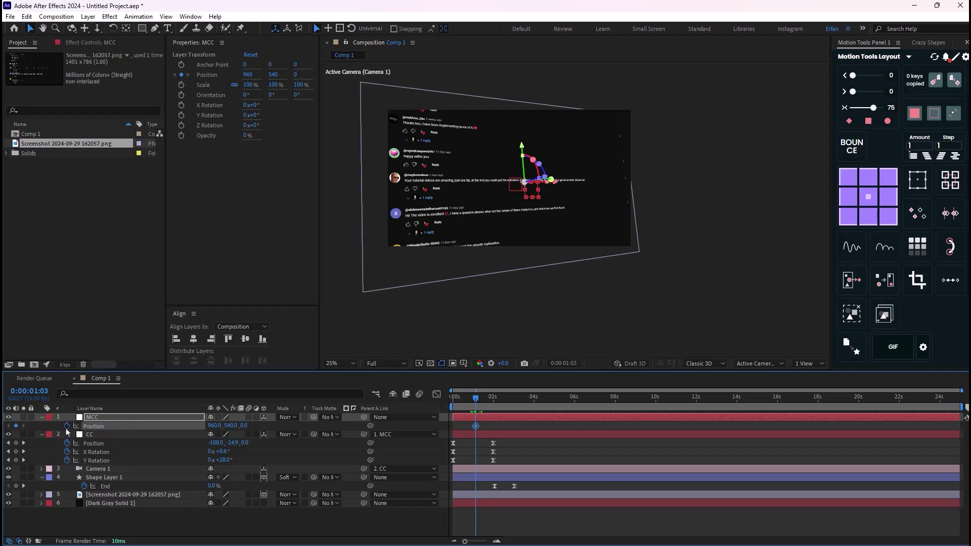
pyautogui.hotkey('shift', 'r')
pyautogui.click(66, 442)
pyautogui.click(67, 452)
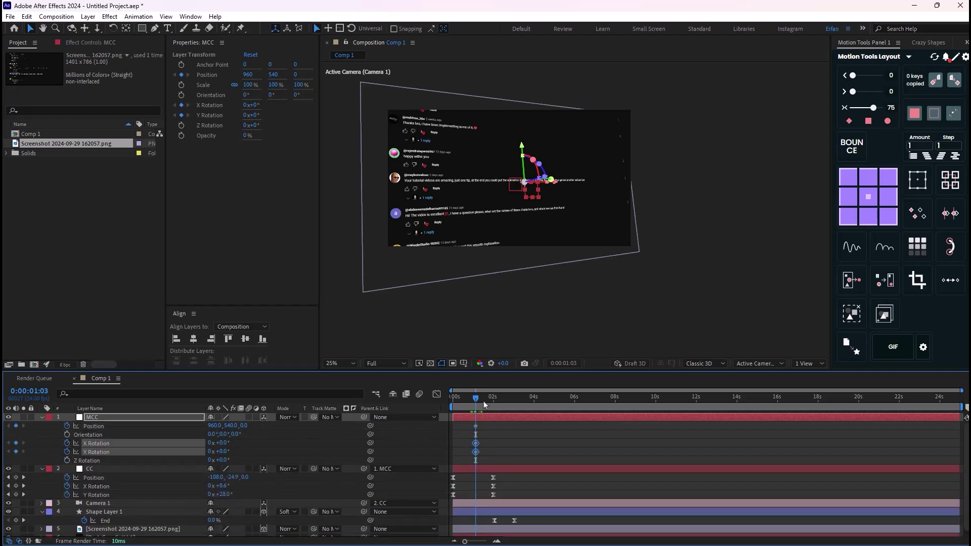
# At 0:00:03:05, set the MCC null's Y Rotation to -10° and its Z position to 620.
pyautogui.moveTo(483, 404); pyautogui.dragTo(517, 418)
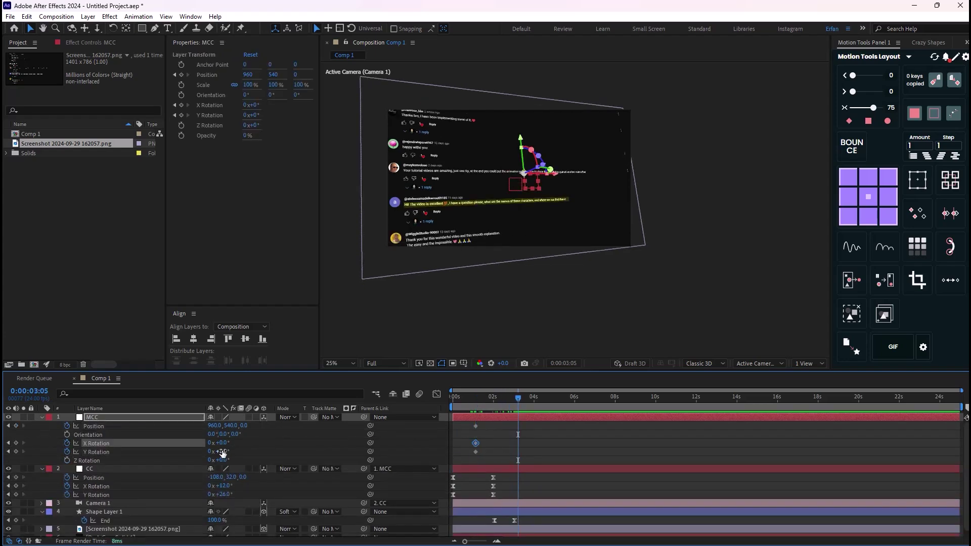
pyautogui.moveTo(220, 451); pyautogui.dragTo(217, 468)
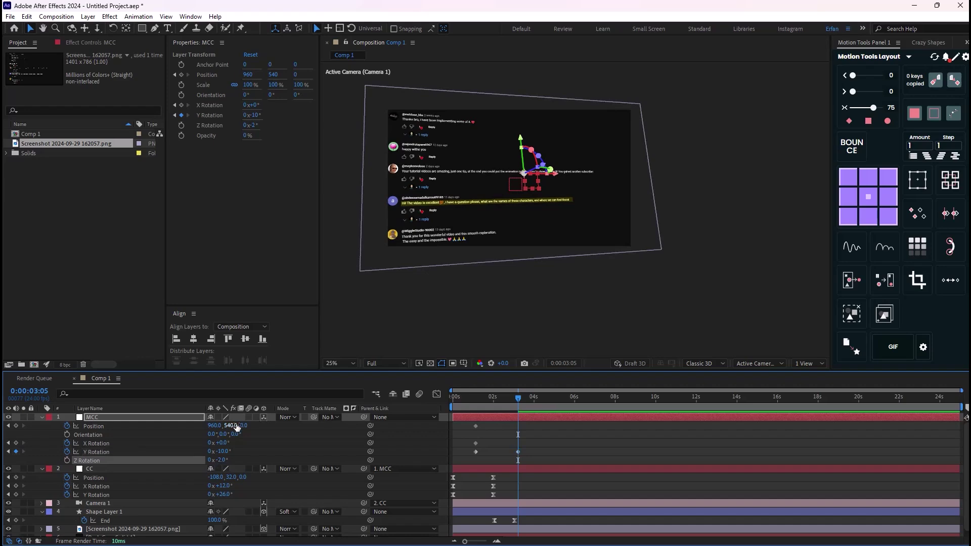
pyautogui.moveTo(237, 426); pyautogui.dragTo(305, 430)
# Set the MCC null's Z Rotation to -3°, X Rotation to 5° and X position to 975 at 0:00:03:05.
pyautogui.moveTo(226, 465); pyautogui.dragTo(228, 465)
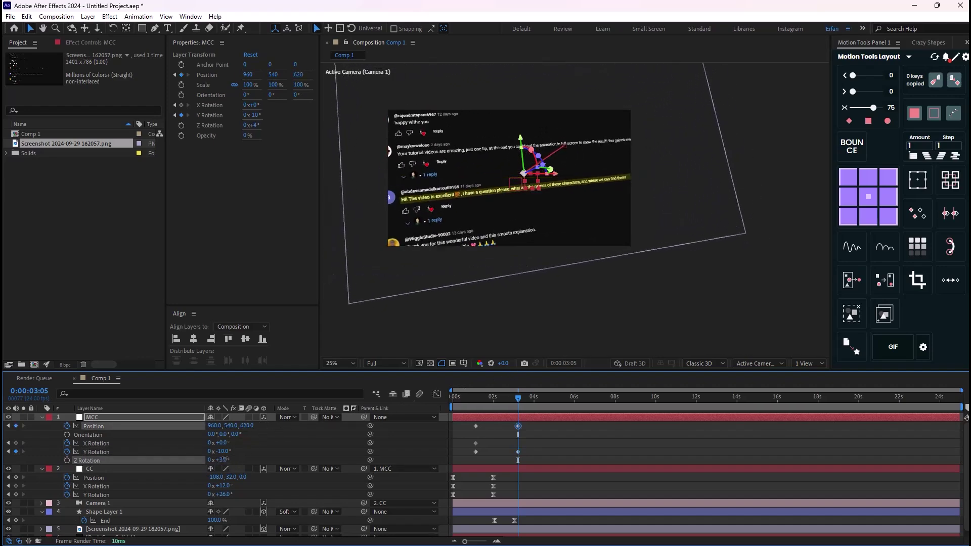
pyautogui.moveTo(546, 430); pyautogui.dragTo(411, 473)
pyautogui.click(410, 477)
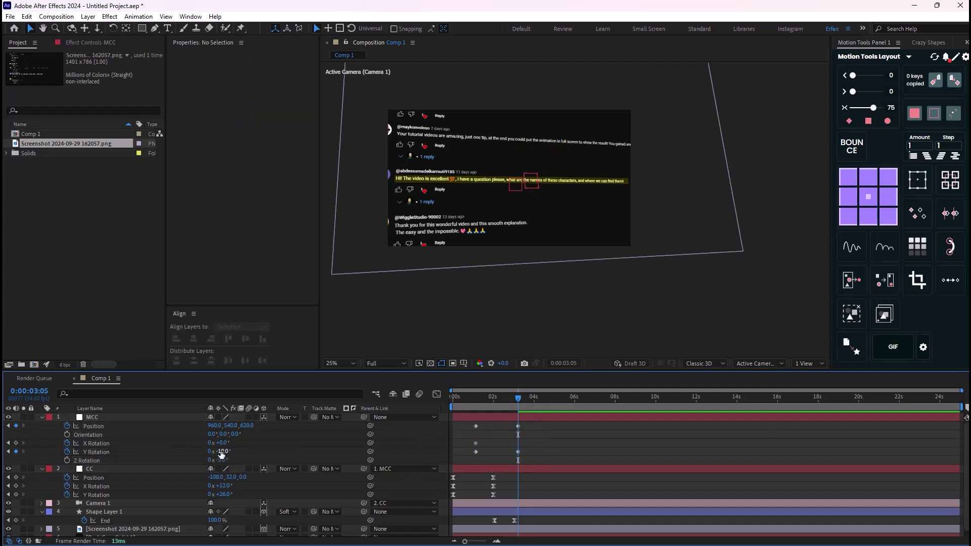
pyautogui.moveTo(222, 443)
pyautogui.mouseDown()
pyautogui.moveTo(234, 434)
pyautogui.moveTo(223, 443)
pyautogui.moveTo(222, 427)
pyautogui.mouseUp()
pyautogui.hotkey('ctrl', 'z')
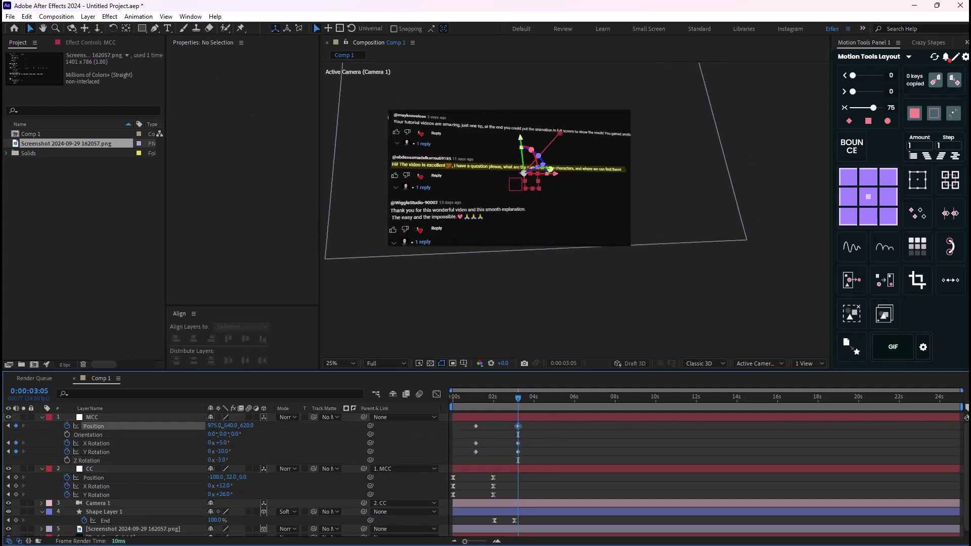
# Ease all of the MCC null's keyframes at a strength of 75 and preview the camera move from the start.
pyautogui.moveTo(456, 399); pyautogui.dragTo(451, 400)
pyautogui.moveTo(556, 423); pyautogui.dragTo(442, 457)
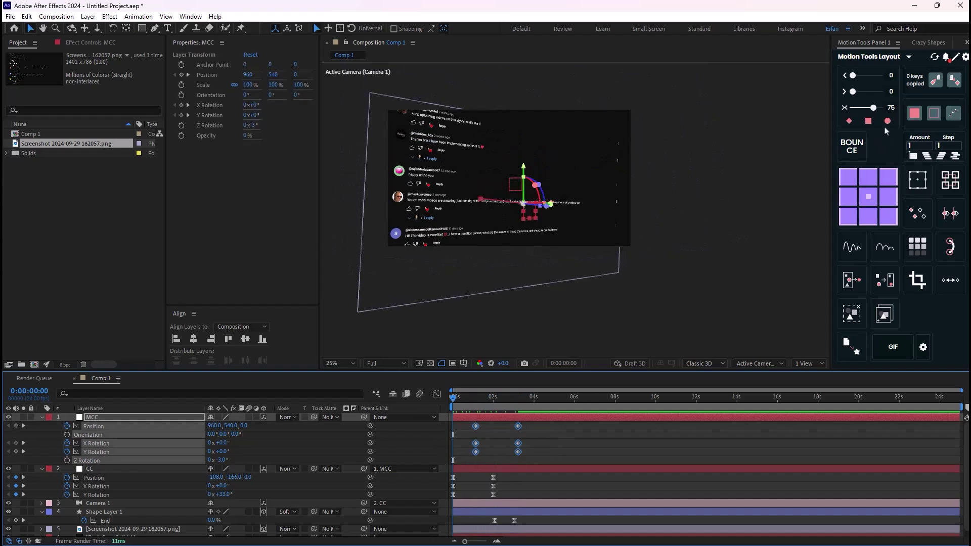
pyautogui.click(873, 108)
pyautogui.click(643, 446)
pyautogui.press('space')
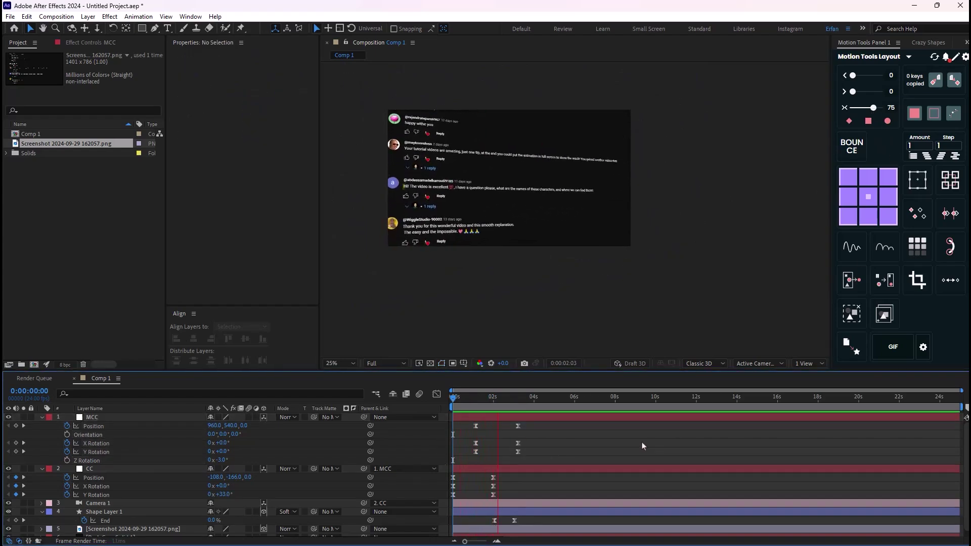
pyautogui.press('space')
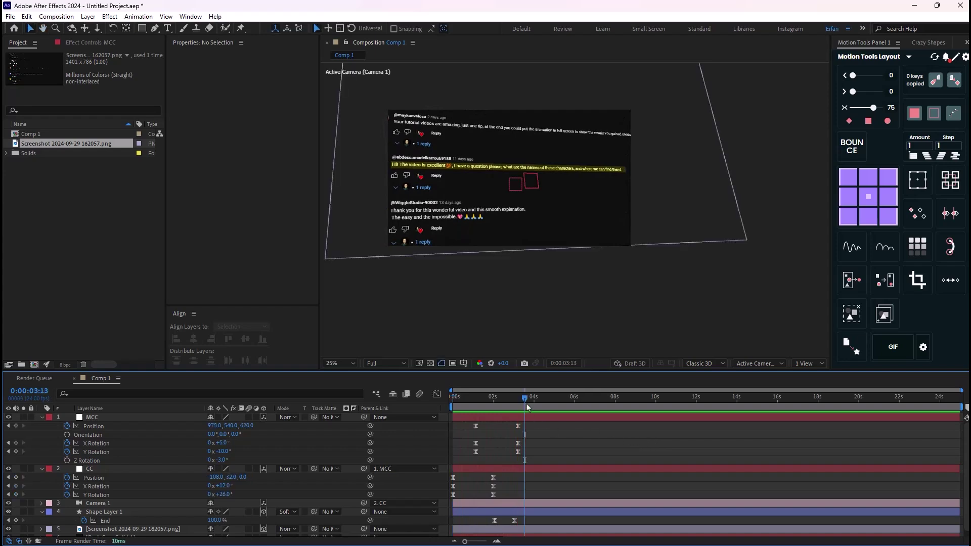
# Review the end of the camera move and set the MCC null's Z position to 653 on its last Position keyframe.
pyautogui.moveTo(526, 403); pyautogui.dragTo(513, 401)
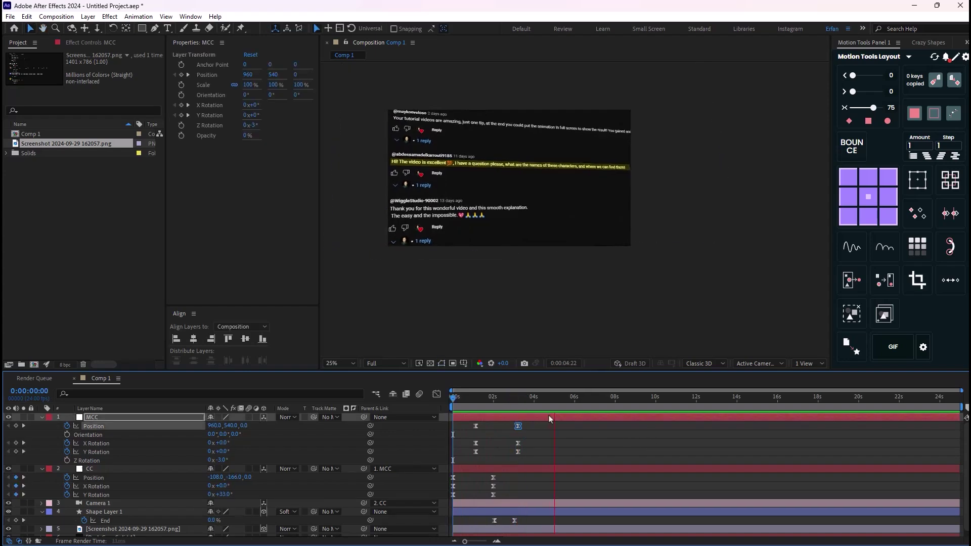
pyautogui.press('space')
pyautogui.moveTo(553, 402); pyautogui.dragTo(362, 419)
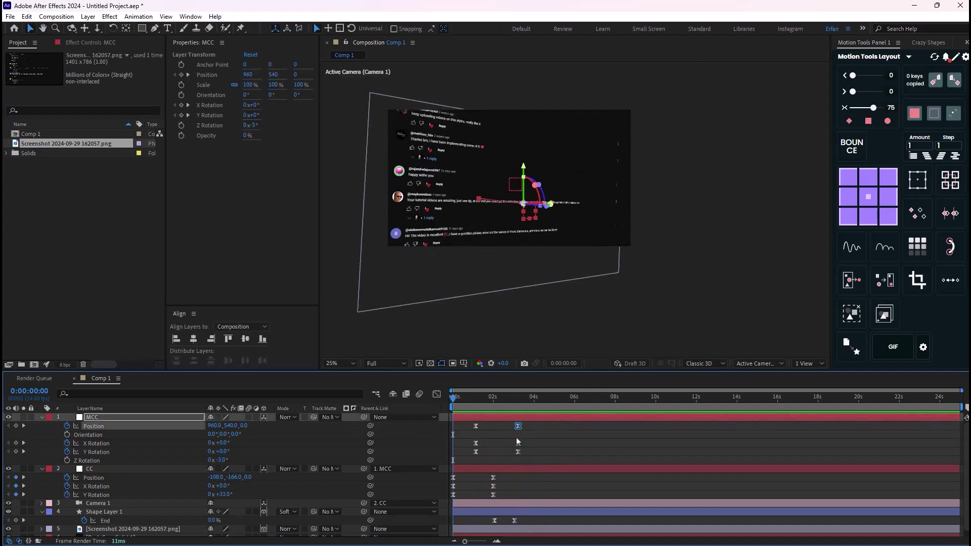
# Enable Depth of Field on Camera 1 with a 40 px Aperture and inspect the highlighted comment up close through the move.
pyautogui.click(99, 503)
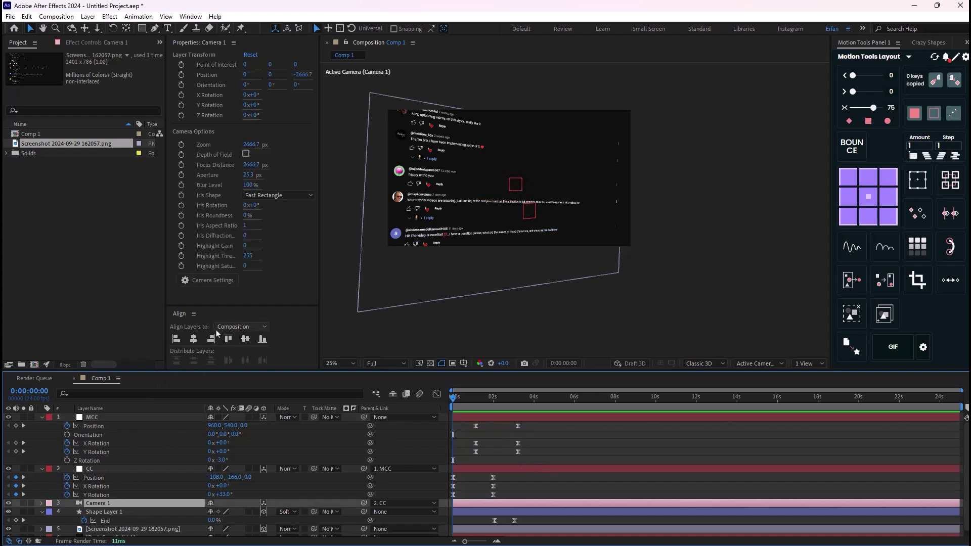
pyautogui.click(246, 153)
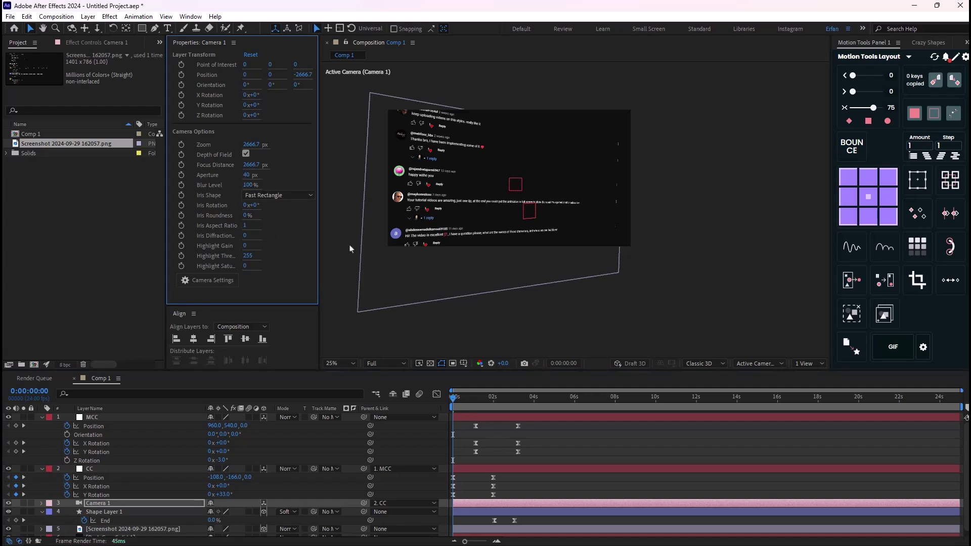
pyautogui.moveTo(457, 400); pyautogui.dragTo(506, 400)
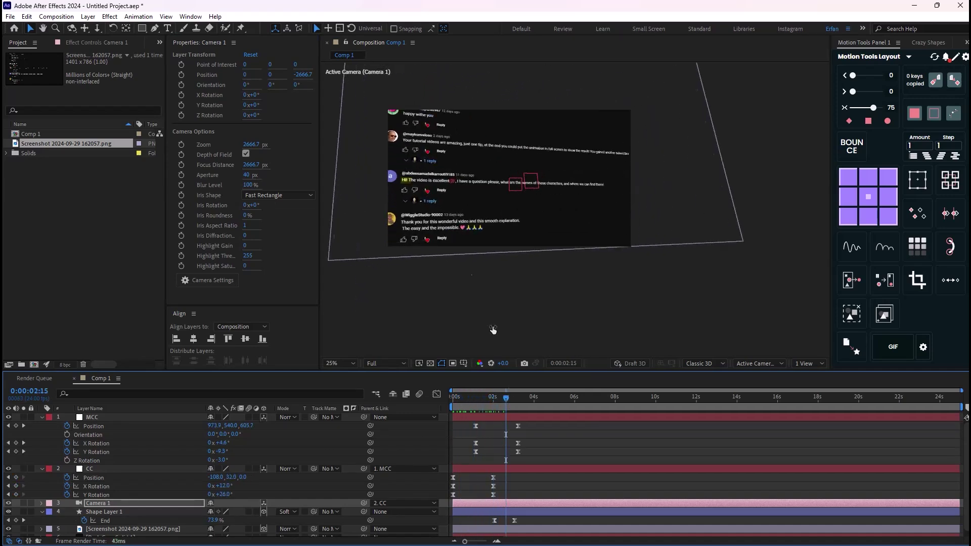
pyautogui.scroll(2, 417, 193)
pyautogui.moveTo(417, 194); pyautogui.dragTo(645, 258)
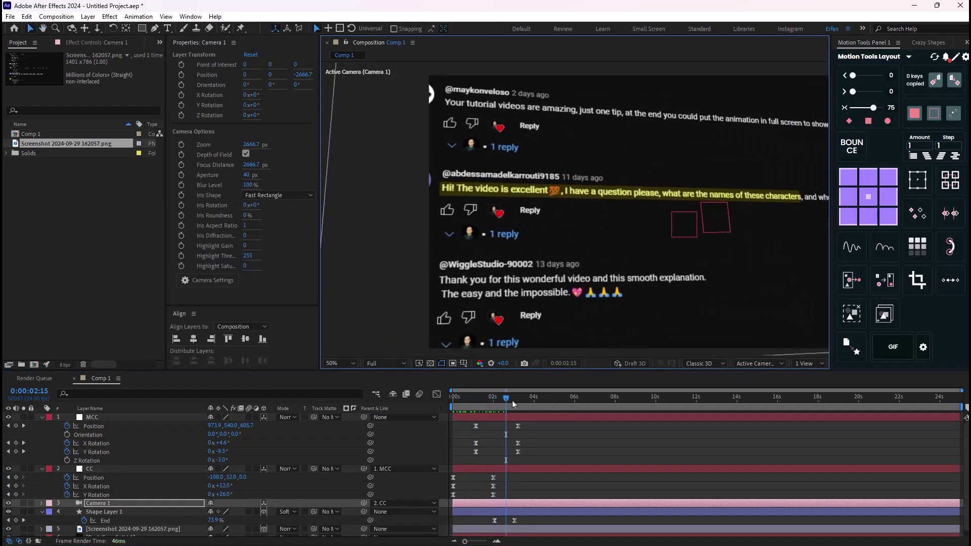
pyautogui.moveTo(510, 402); pyautogui.dragTo(545, 406)
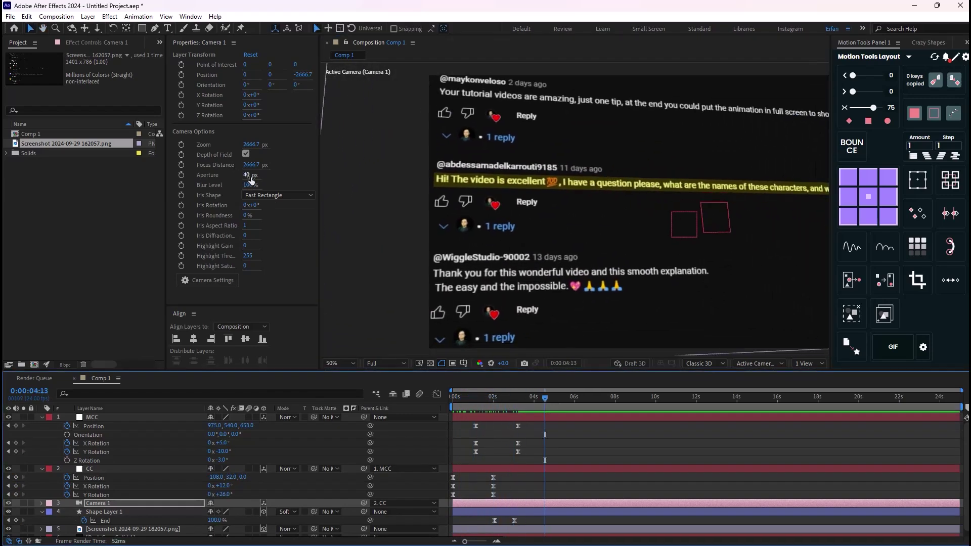
# Try Camera 1's Aperture at 986 px, undo it, and set the Aperture to 0 px.
pyautogui.moveTo(250, 179); pyautogui.dragTo(683, 236)
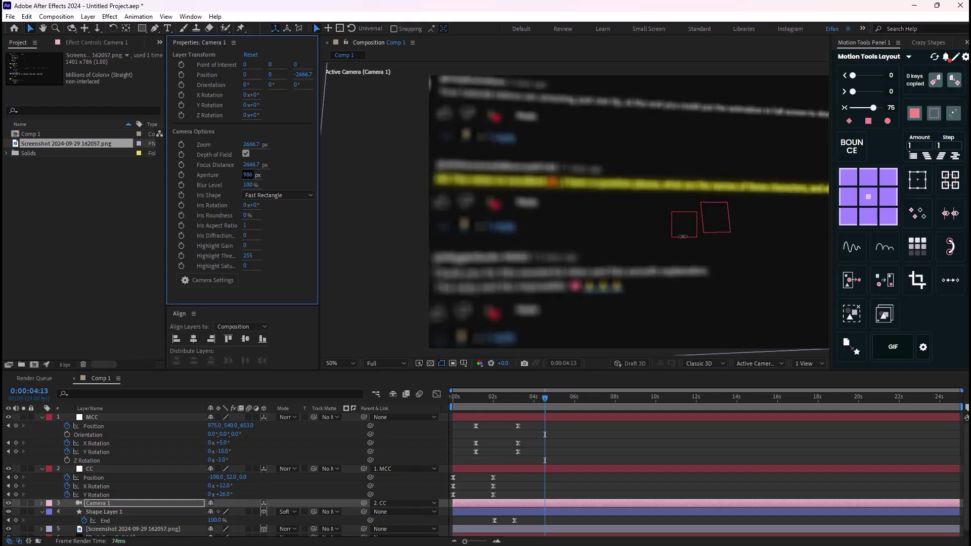
pyautogui.hotkey('ctrl', 'z')
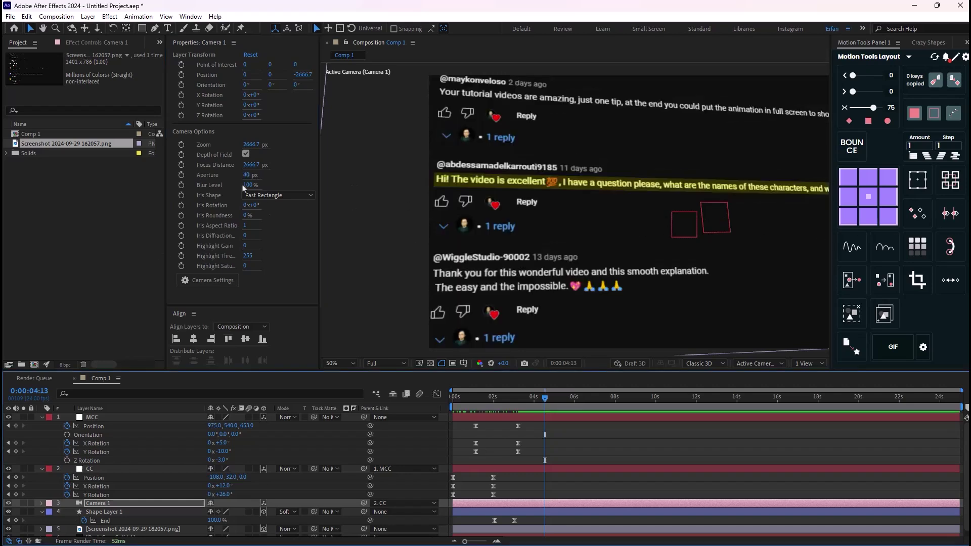
pyautogui.click(247, 175)
pyautogui.write('0')
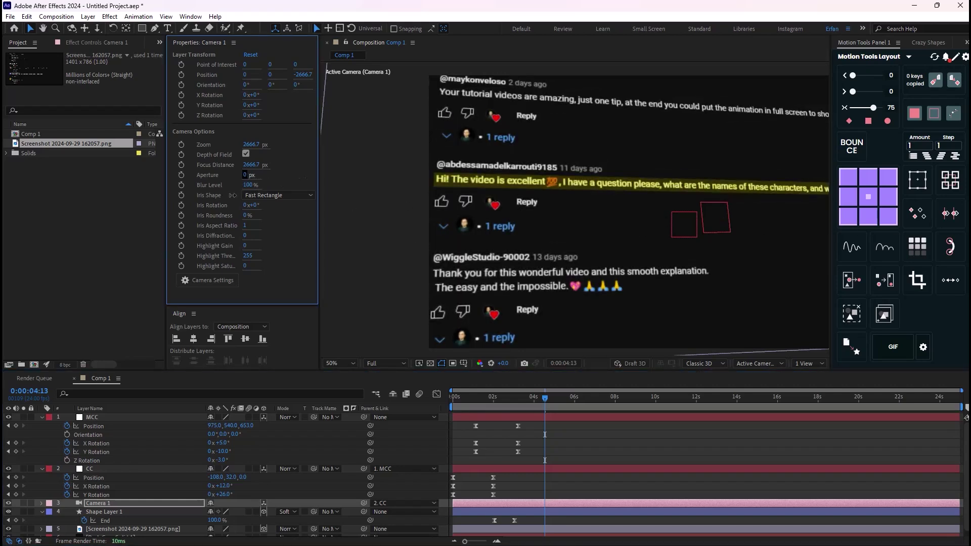
pyautogui.moveTo(524, 399); pyautogui.dragTo(586, 418)
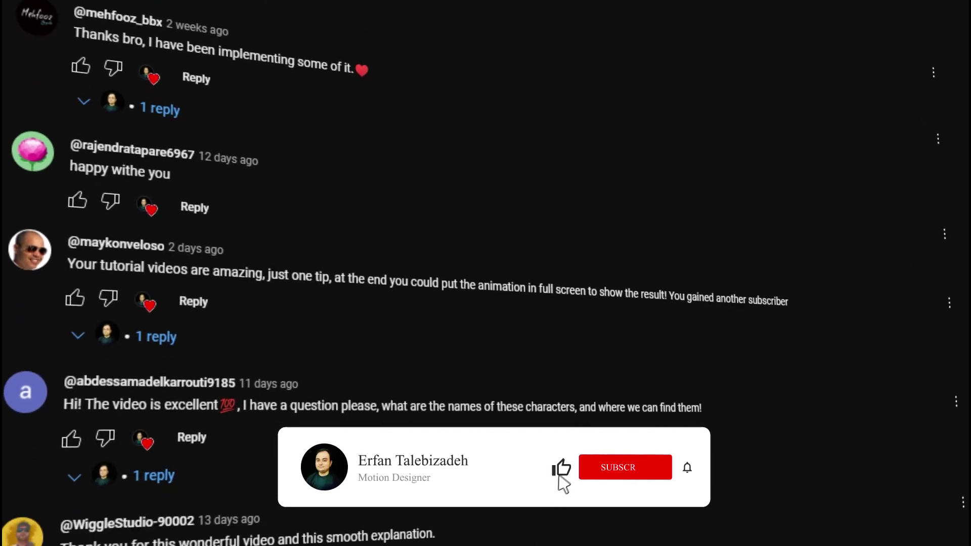